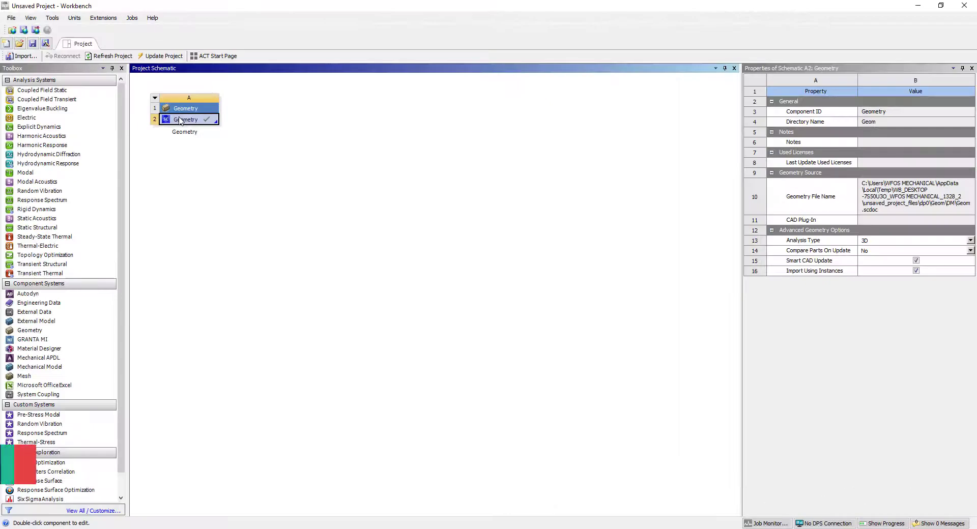
# Step: Replace Geometry cell A2's source with turbo_charger.x_t and reopen the cell's options menu
pyautogui.rightClick(198, 120)
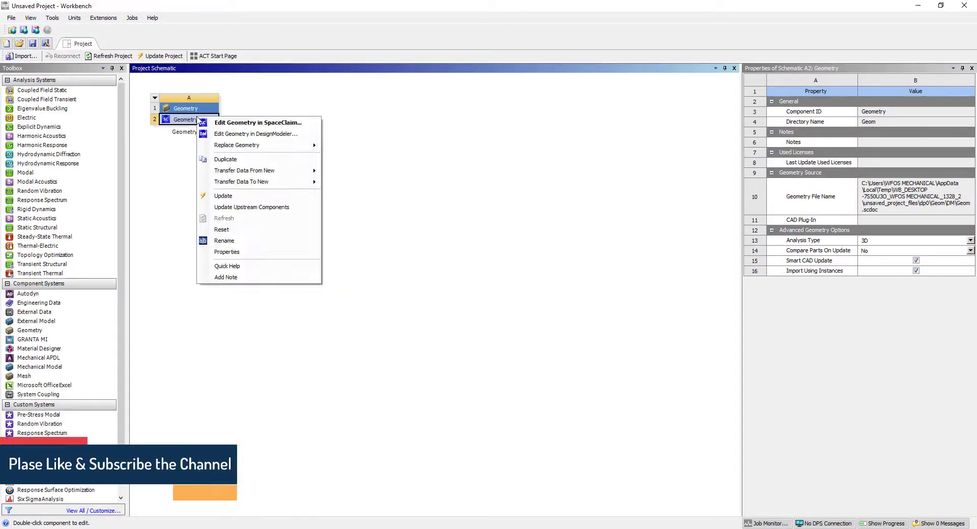
pyautogui.moveTo(277, 147)
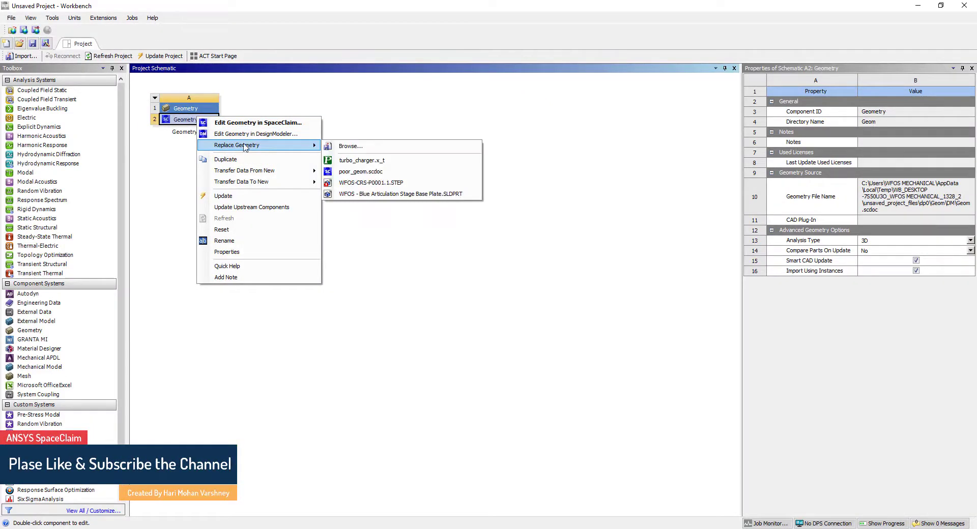
pyautogui.click(355, 160)
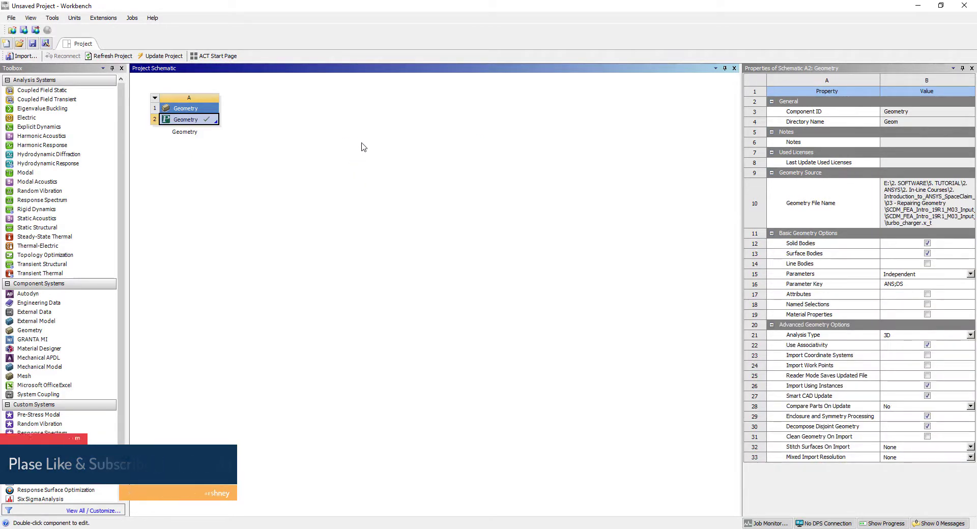
pyautogui.click(252, 182)
pyautogui.click(189, 122)
pyautogui.rightClick(189, 122)
# Step: Open the turbo_charger geometry in SpaceClaim, show the Repair tools and select Surface2
pyautogui.click(210, 129)
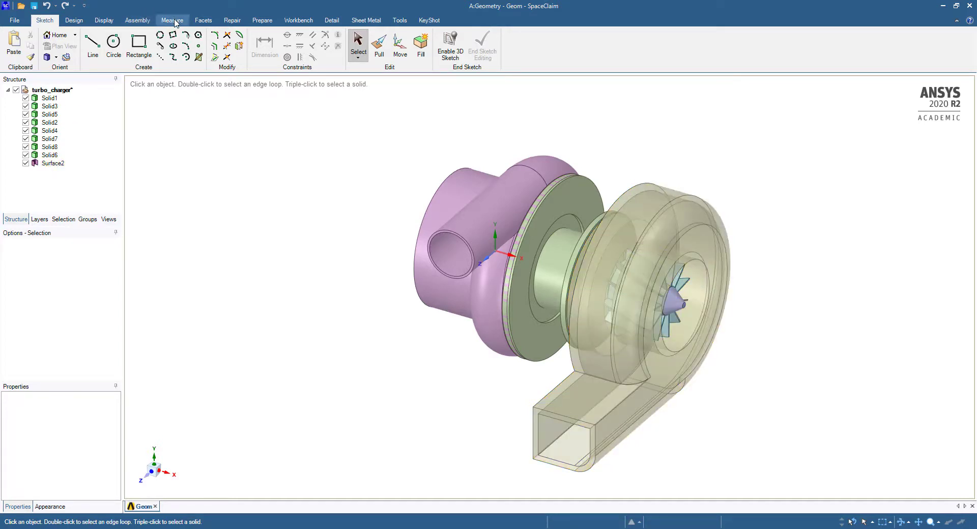
pyautogui.click(231, 20)
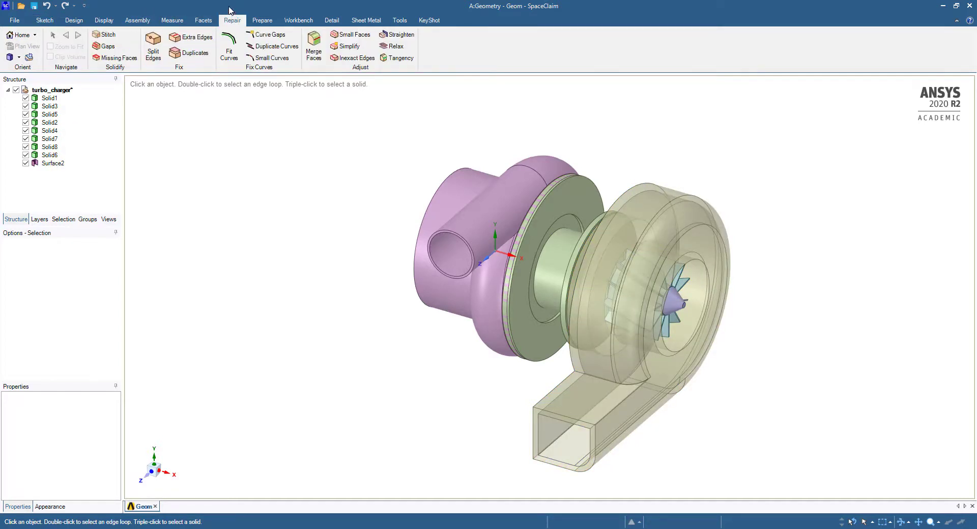
pyautogui.click(51, 163)
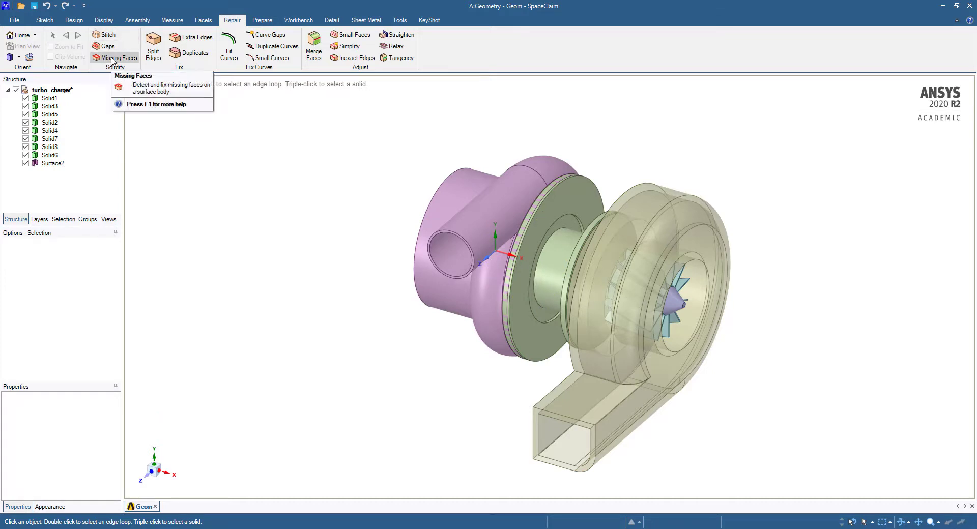
# Step: Patch the volute outlet's missing face, then run an Interference check on the assembly
pyautogui.click(113, 58)
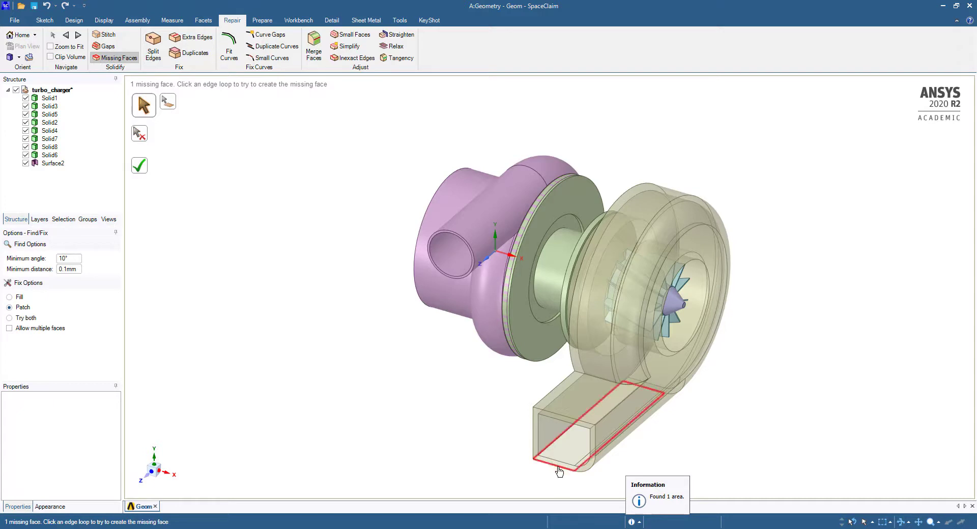
pyautogui.click(140, 169)
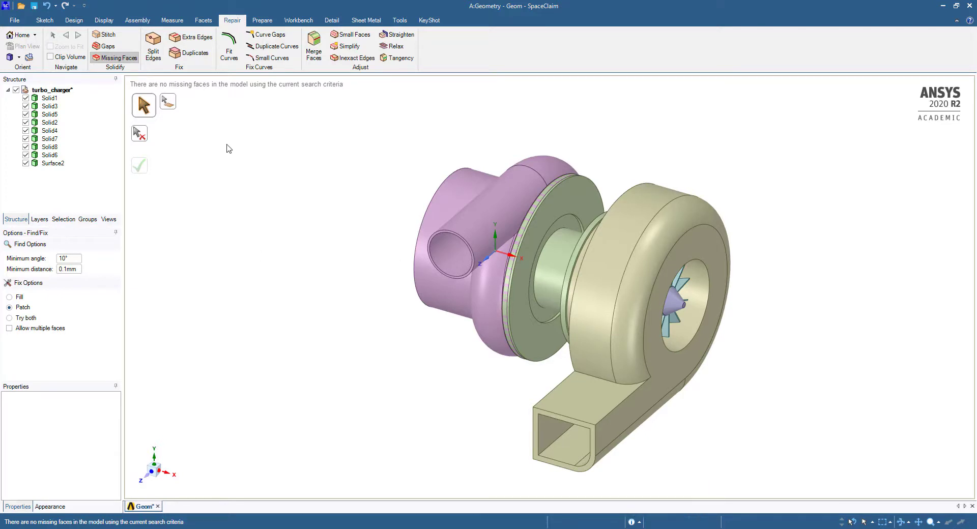
pyautogui.click(262, 20)
pyautogui.click(238, 45)
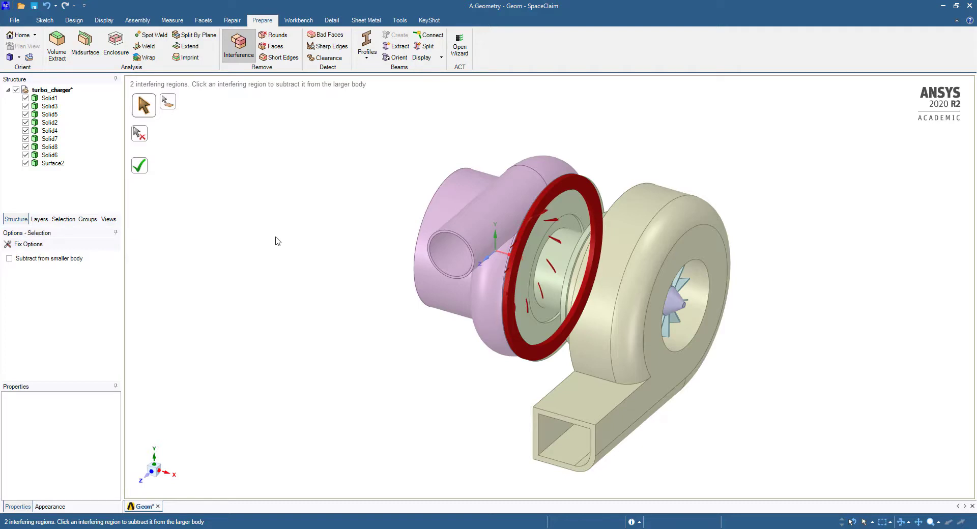
# Step: Exit the Interference tool after reviewing its 2 interfering regions
pyautogui.press('Return')
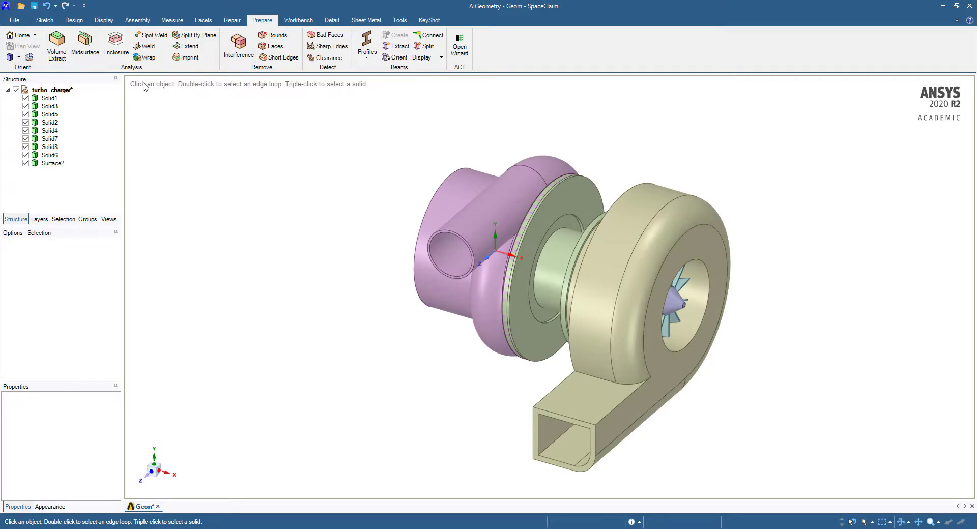
# Step: Turn on Section Mode with a plane through the shaft axis to show the cut model
pyautogui.click(73, 21)
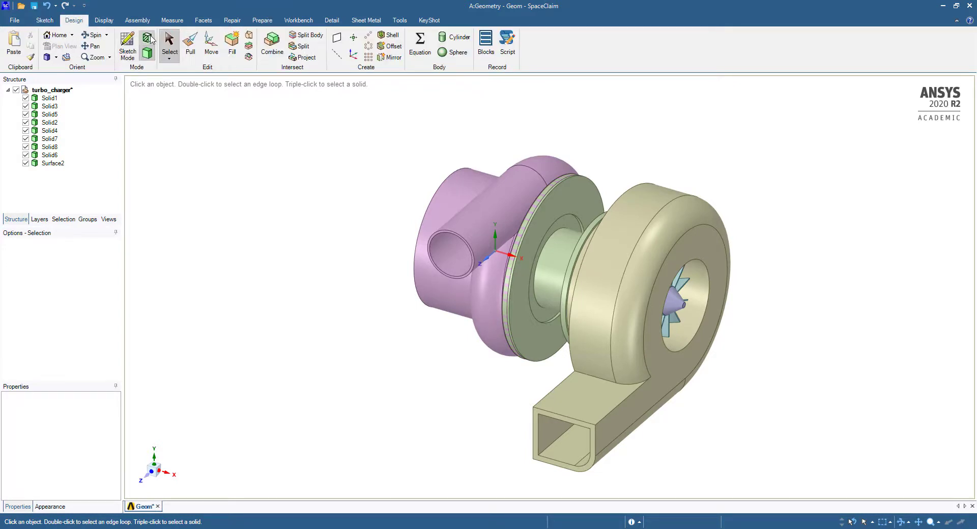
pyautogui.click(148, 38)
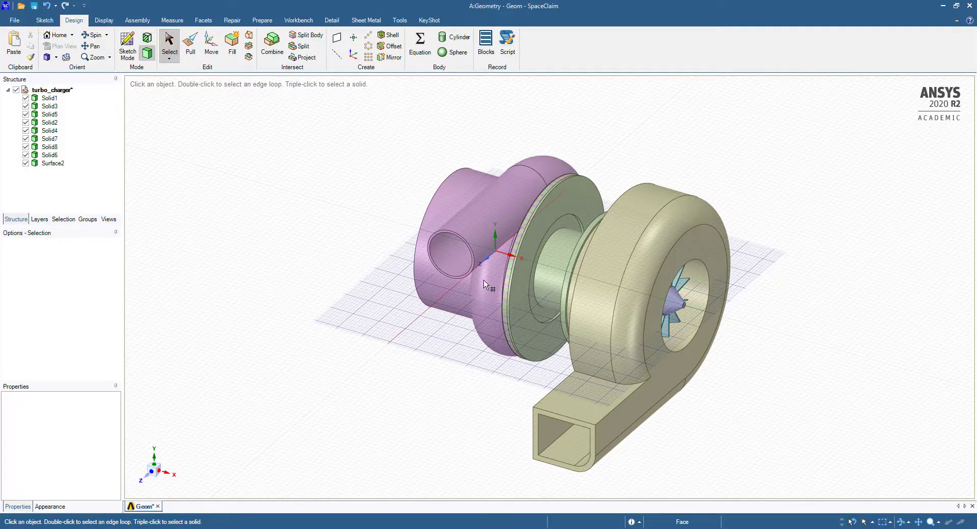
pyautogui.click(483, 265)
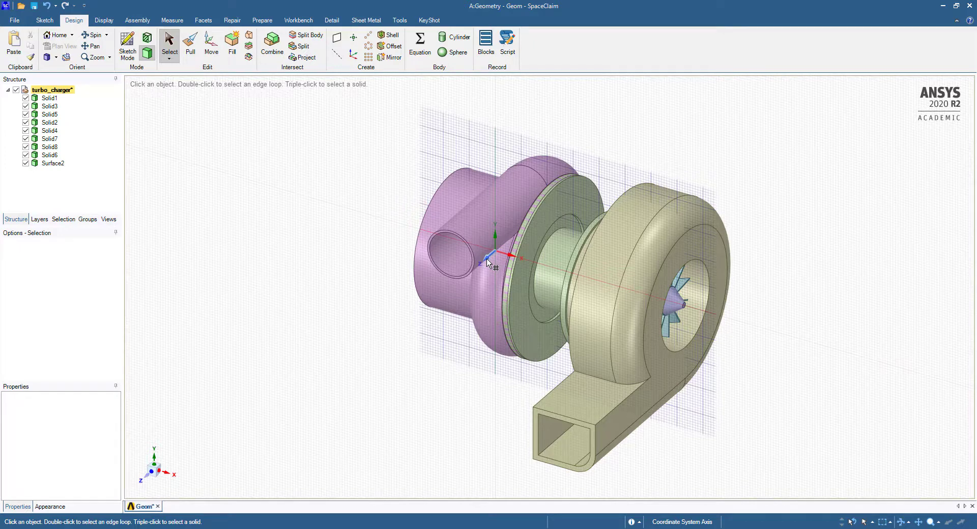
pyautogui.press('x')
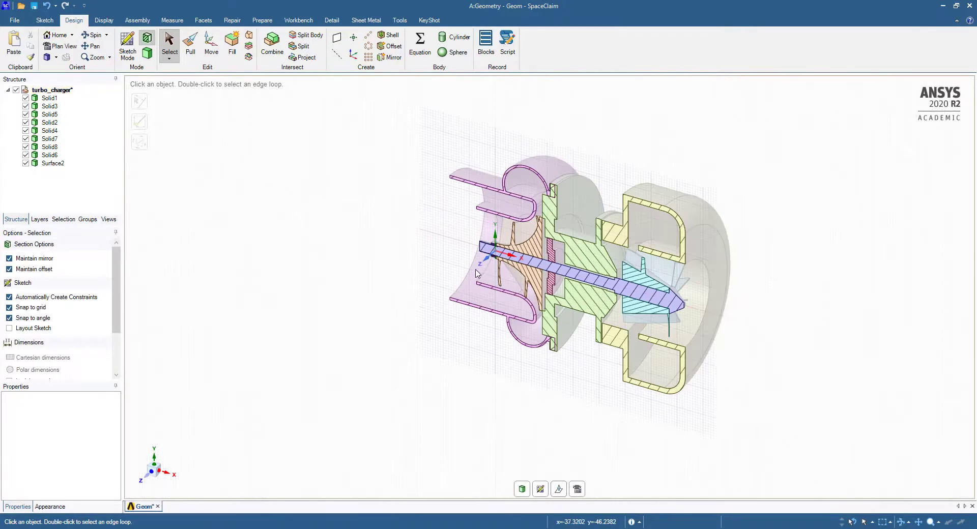
pyautogui.click(577, 489)
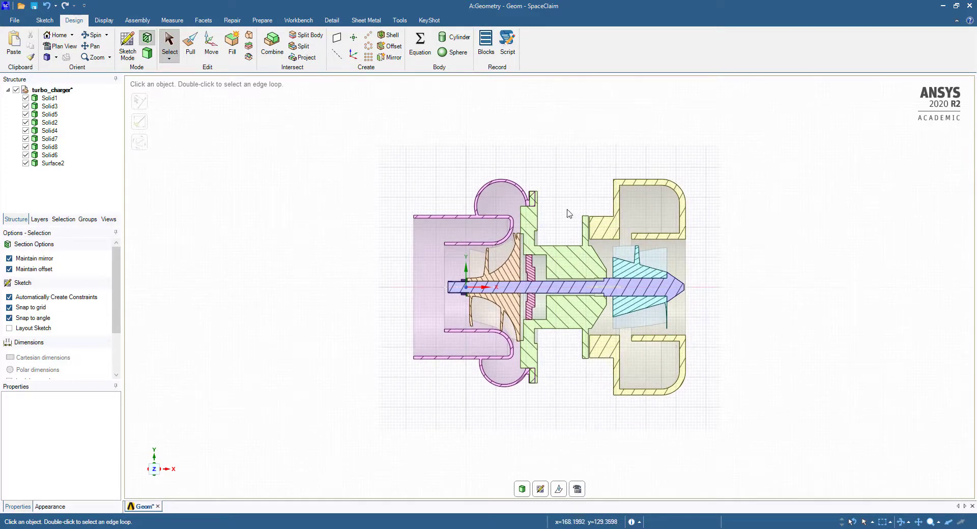
pyautogui.scroll(-1, 586, 279)
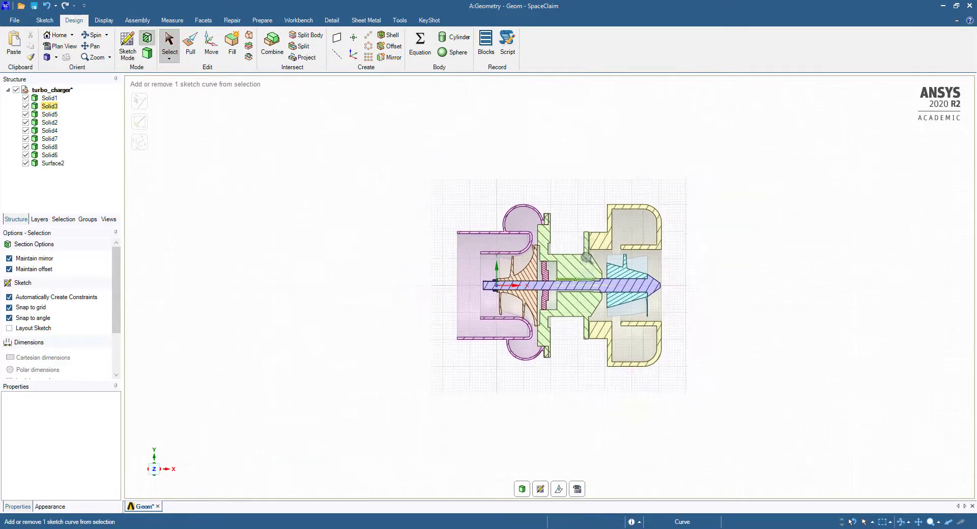
pyautogui.scroll(4, 587, 278)
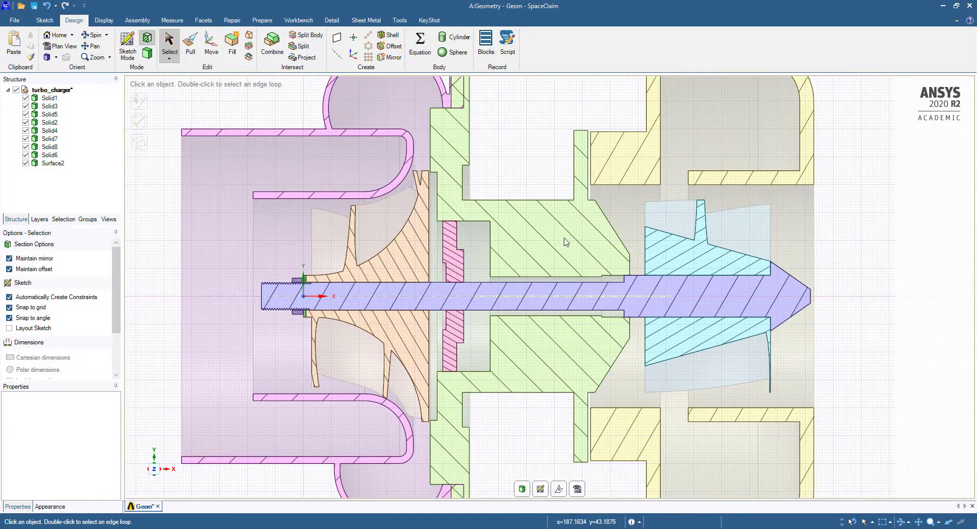
pyautogui.scroll(3, 550, 239)
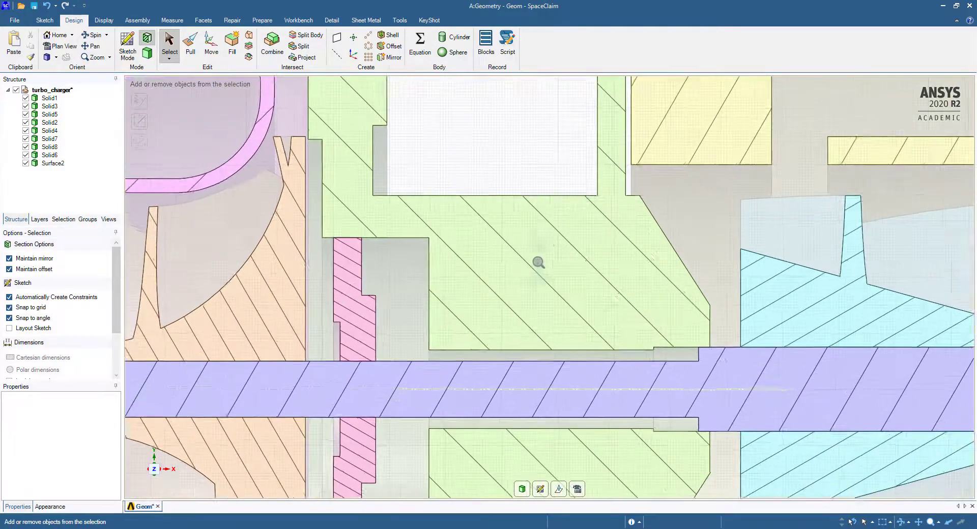
pyautogui.scroll(-4, 547, 198)
pyautogui.scroll(1, 550, 203)
pyautogui.scroll(2, 550, 204)
pyautogui.scroll(-3, 546, 199)
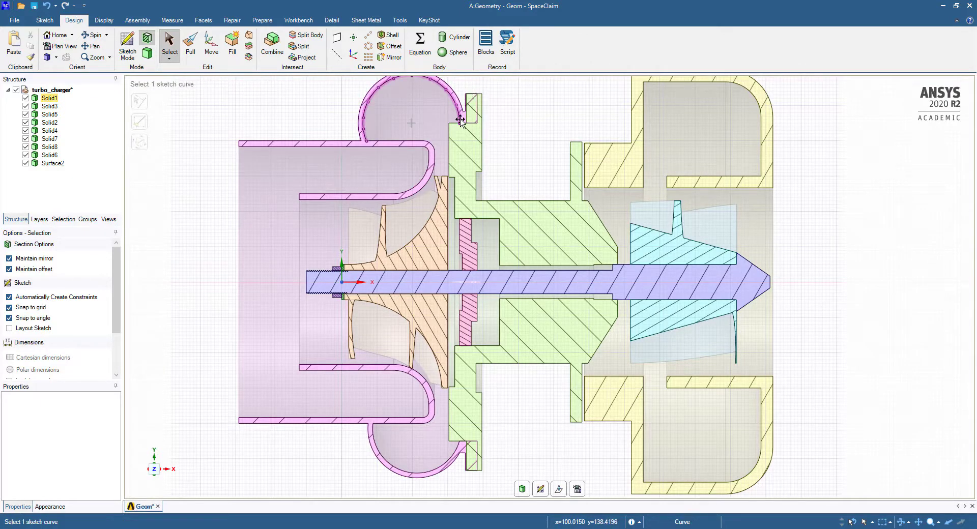
pyautogui.press('shift')
pyautogui.scroll(-2, 546, 134)
pyautogui.keyDown('shift'); pyautogui.moveTo(418, 190); pyautogui.dragTo(466, 281, button='middle'); pyautogui.keyUp('shift')
pyautogui.scroll(5, 466, 281)
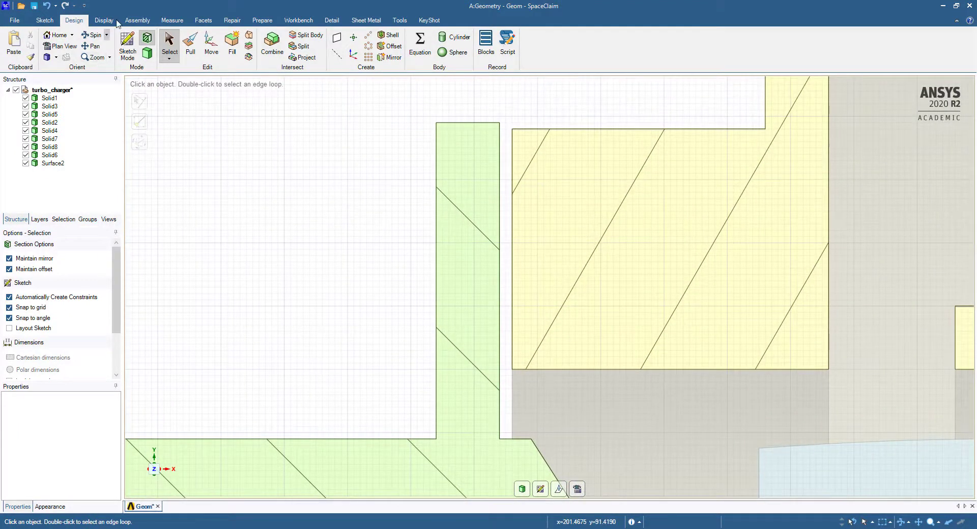
# Step: Use Align to set the green part's right edge flush with the yellow housing edge
pyautogui.click(137, 19)
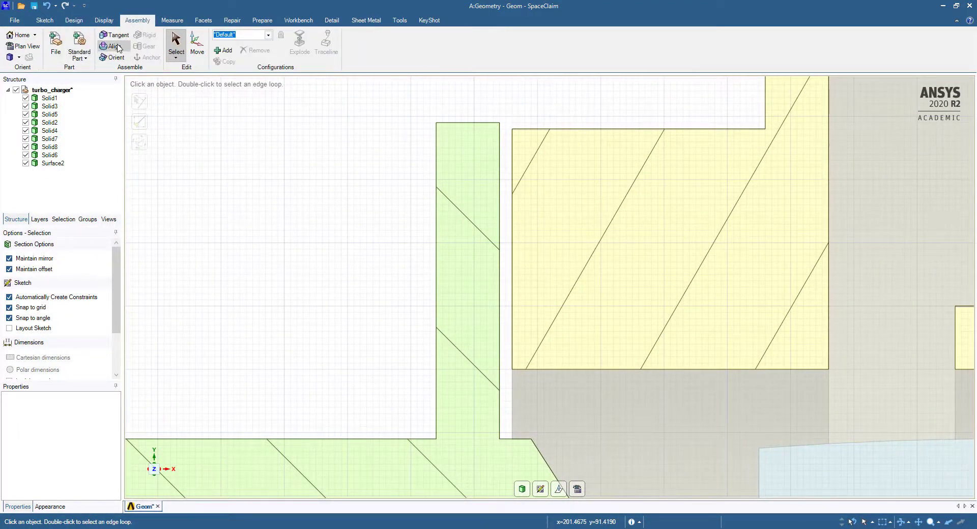
pyautogui.click(112, 46)
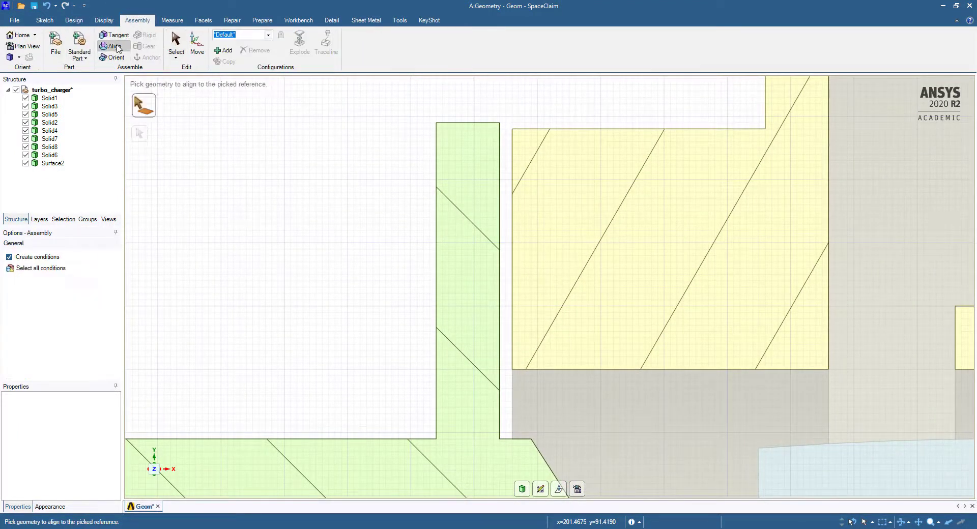
pyautogui.click(500, 153)
pyautogui.click(511, 154)
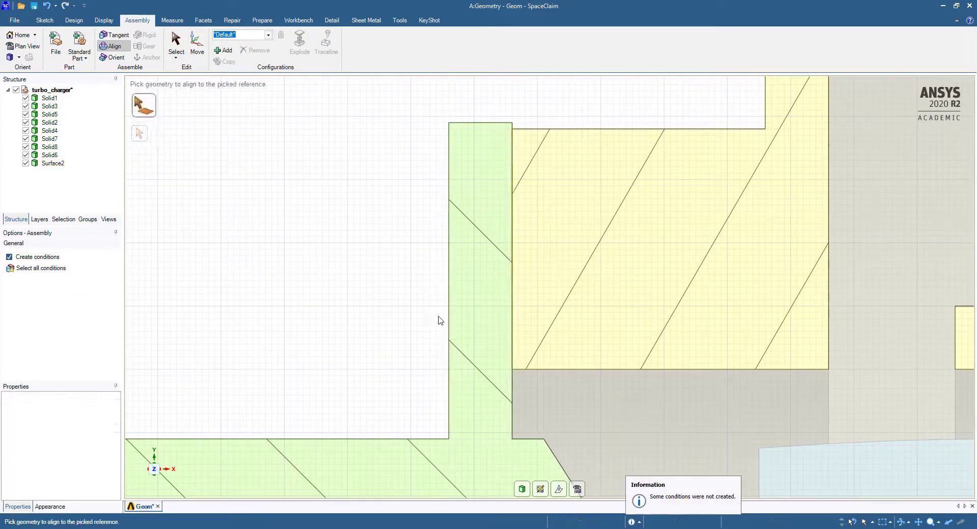
# Step: Align the green part to the pink housing edge and zoom out to the full section
pyautogui.scroll(-1, 442, 304)
pyautogui.scroll(-3, 442, 304)
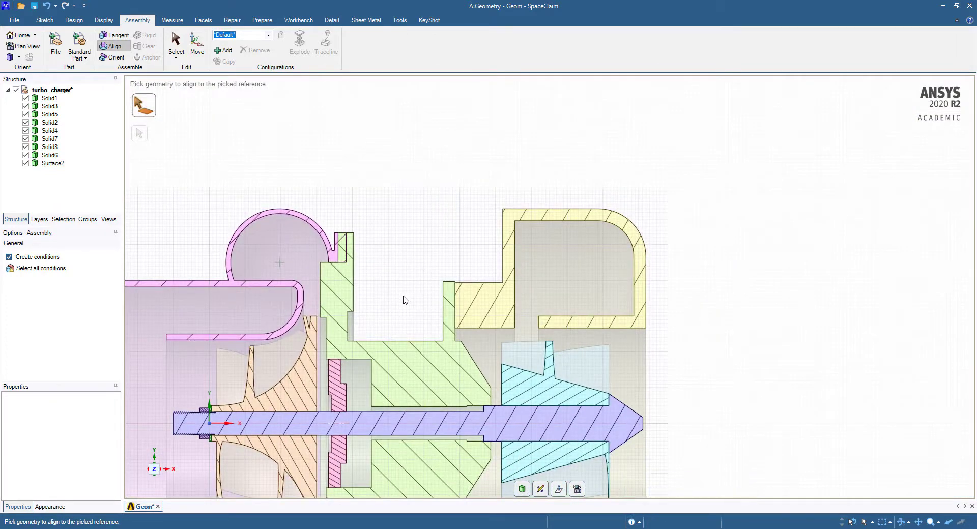
pyautogui.scroll(-1, 406, 298)
pyautogui.scroll(4, 424, 265)
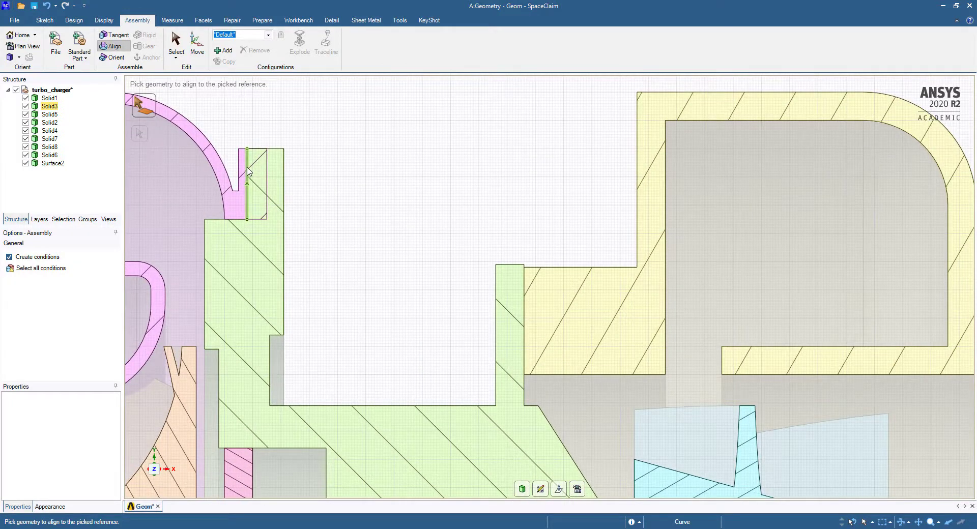
pyautogui.click(247, 171)
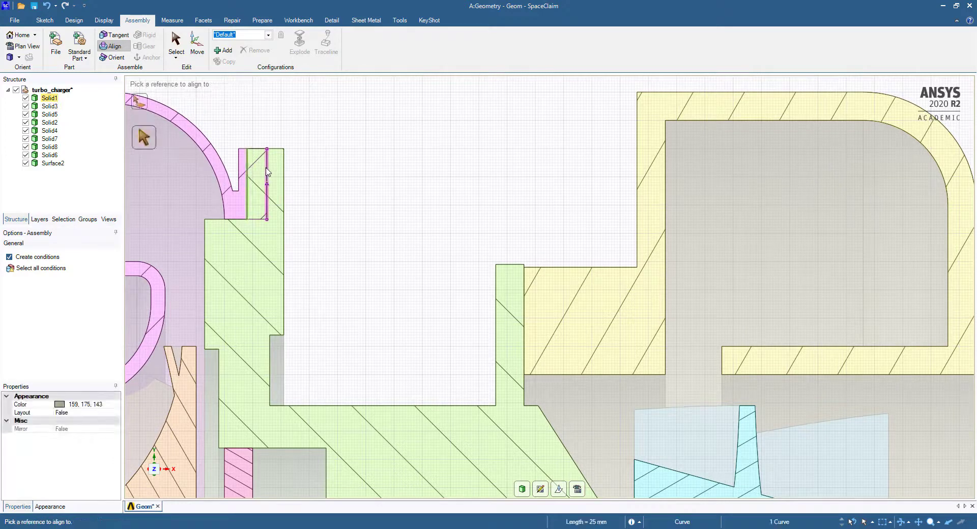
pyautogui.click(266, 172)
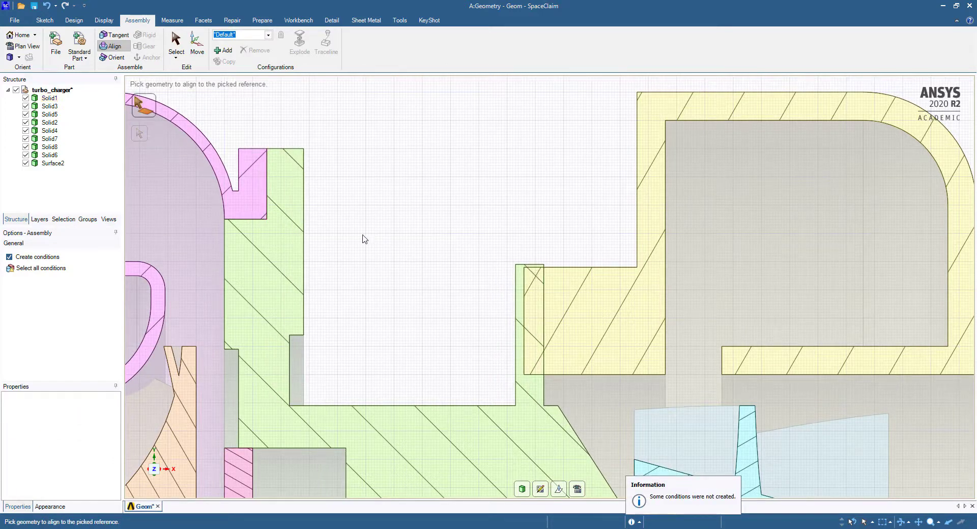
pyautogui.keyDown('ctrl'); pyautogui.moveTo(406, 286); pyautogui.dragTo(409, 181, button='middle'); pyautogui.keyUp('ctrl')
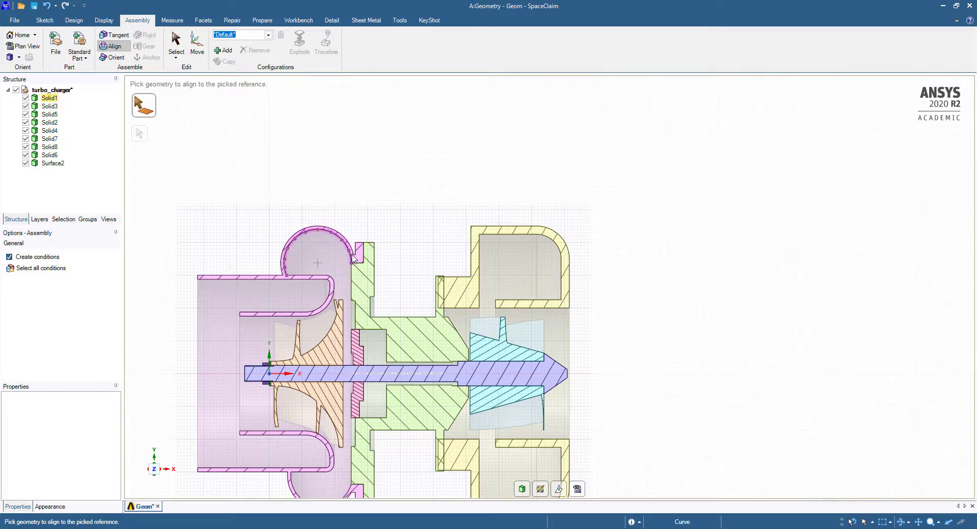
# Step: Align the overlapping 50 mm edge to the yellow housing's left edge, undoing and redoing once
pyautogui.click(436, 302)
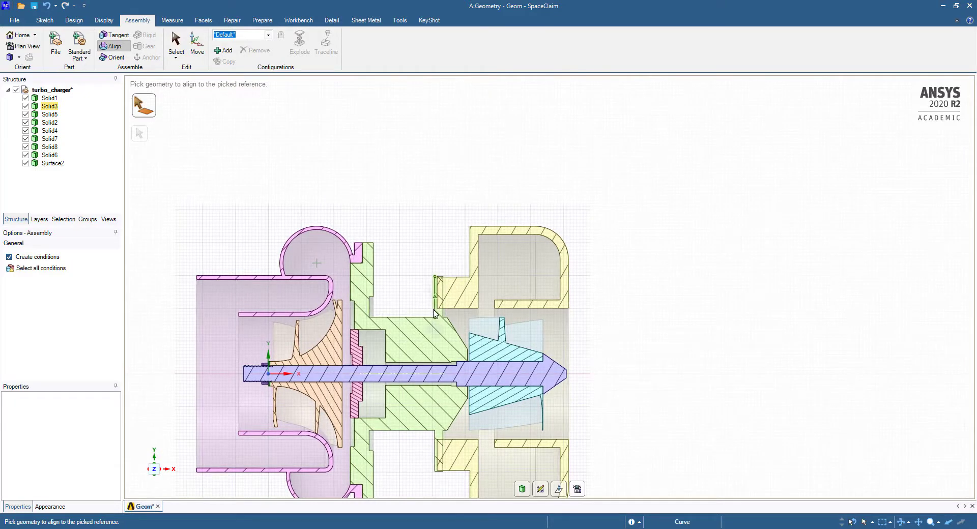
pyautogui.scroll(5, 434, 313)
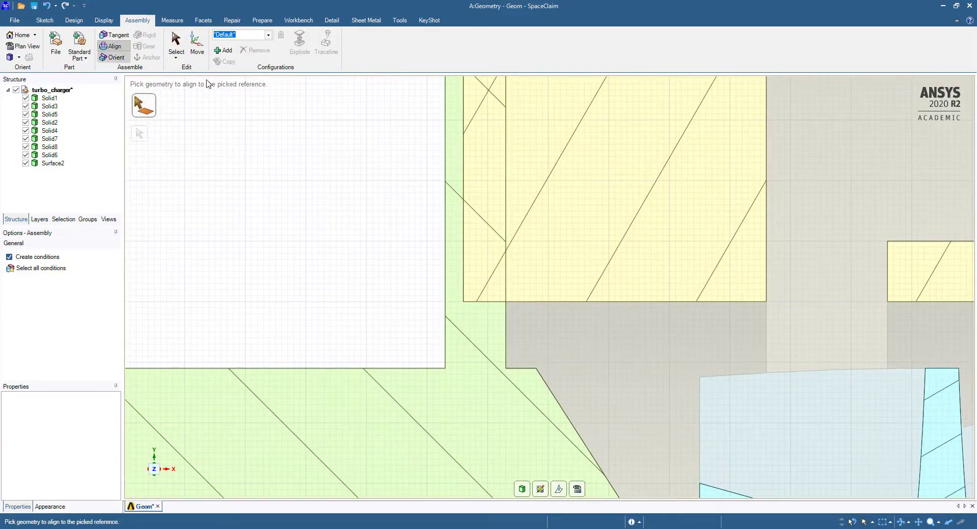
pyautogui.click(505, 201)
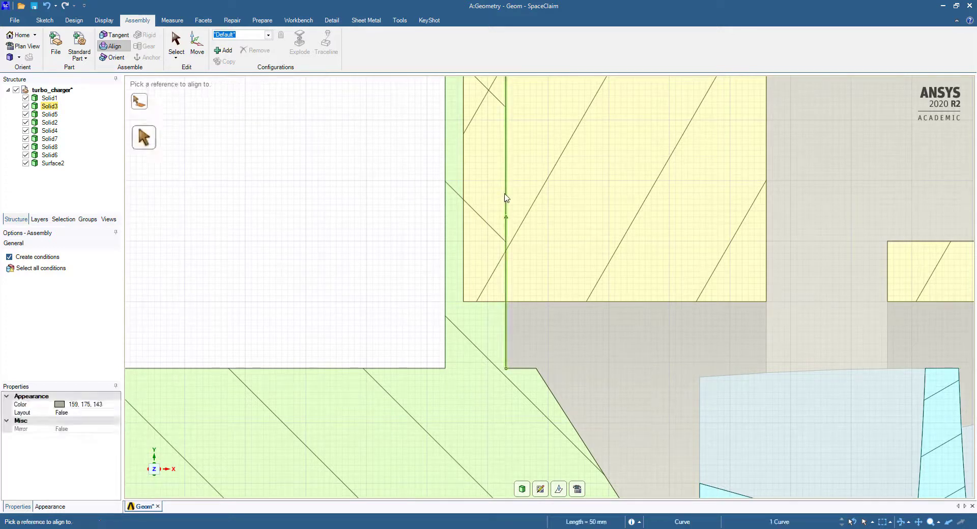
pyautogui.click(464, 197)
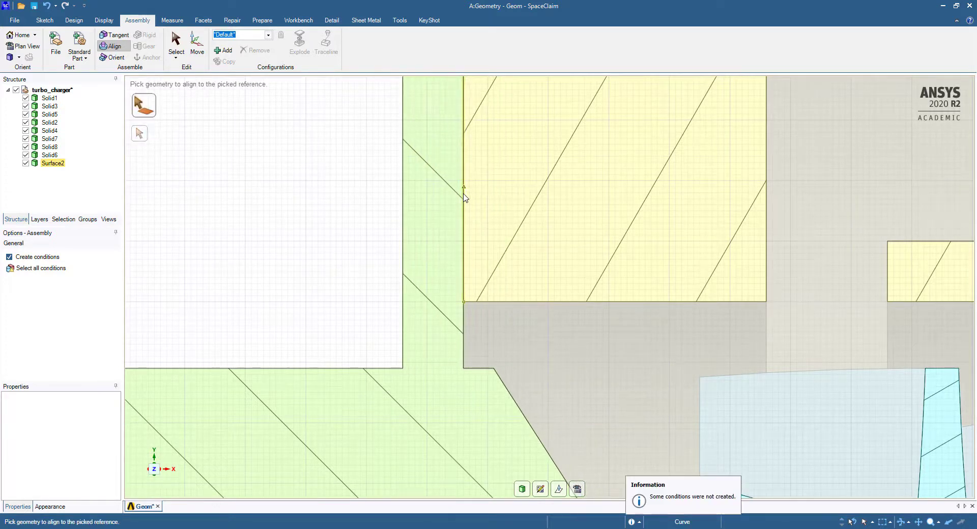
pyautogui.hotkey('ctrl', 'z')
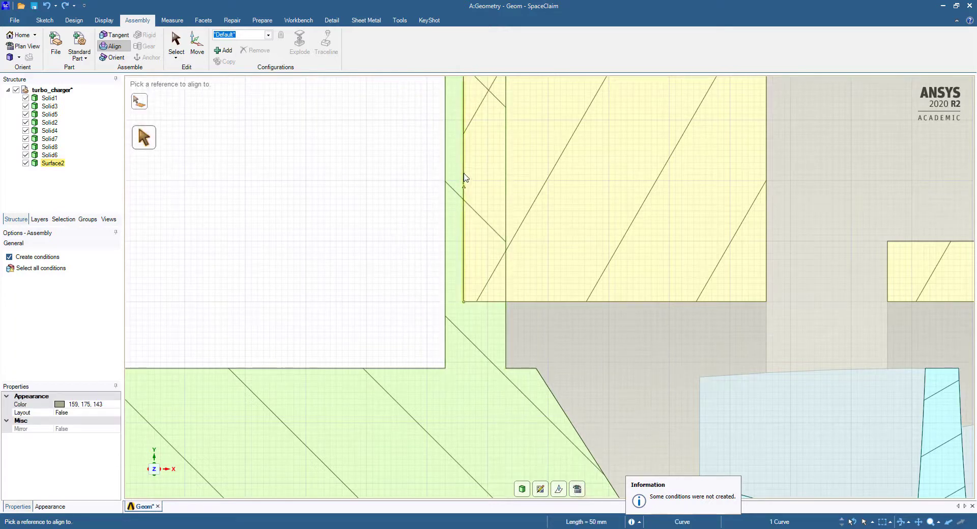
pyautogui.click(464, 177)
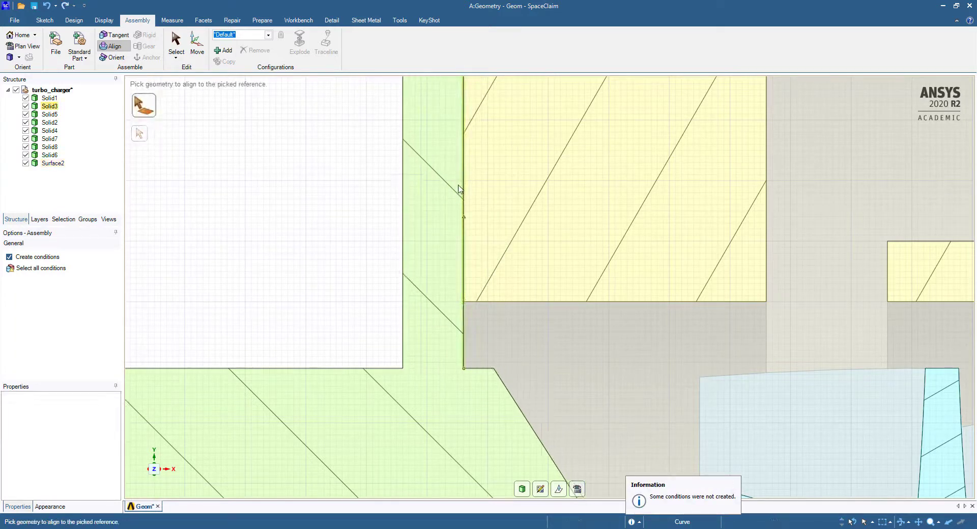
# Step: Retry aligning the 50 mm edge and Surface2's 38 mm edge to vertical reference edges
pyautogui.scroll(-5, 430, 256)
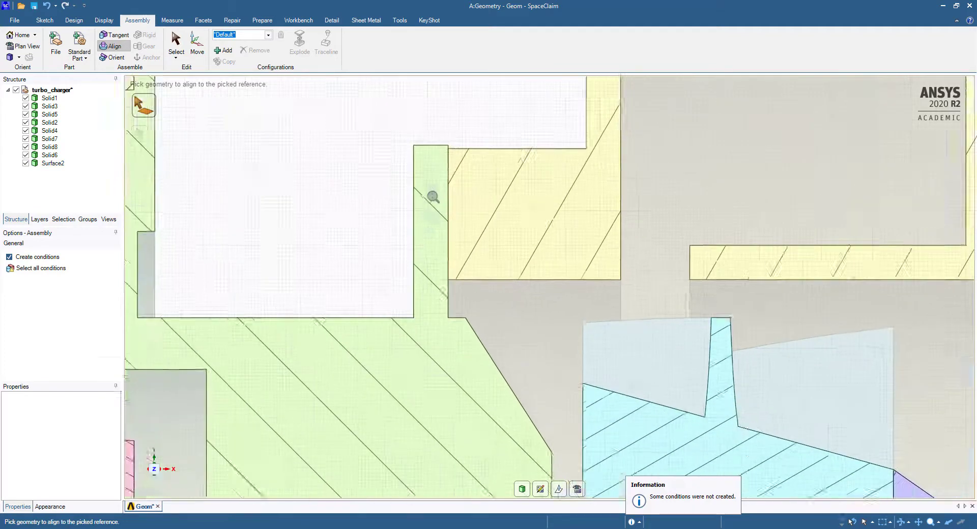
pyautogui.scroll(5, 427, 236)
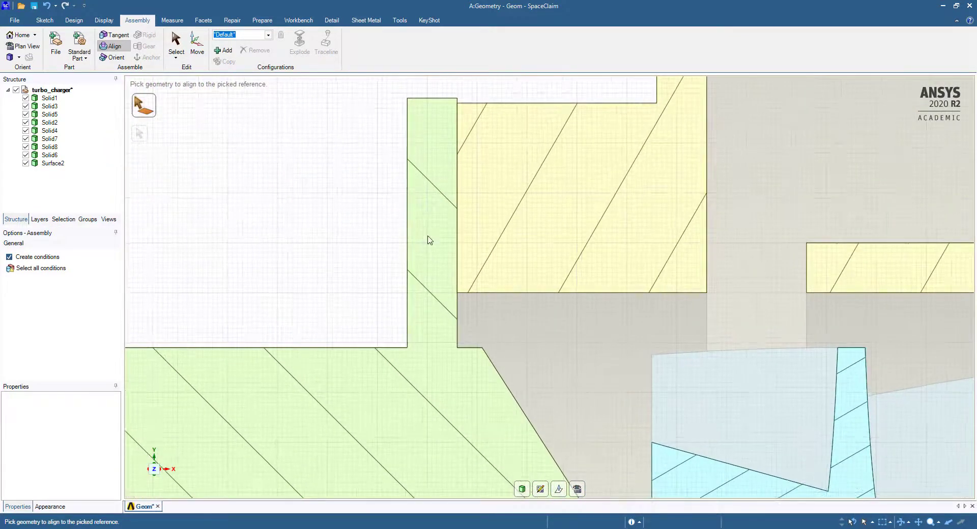
pyautogui.click(429, 234)
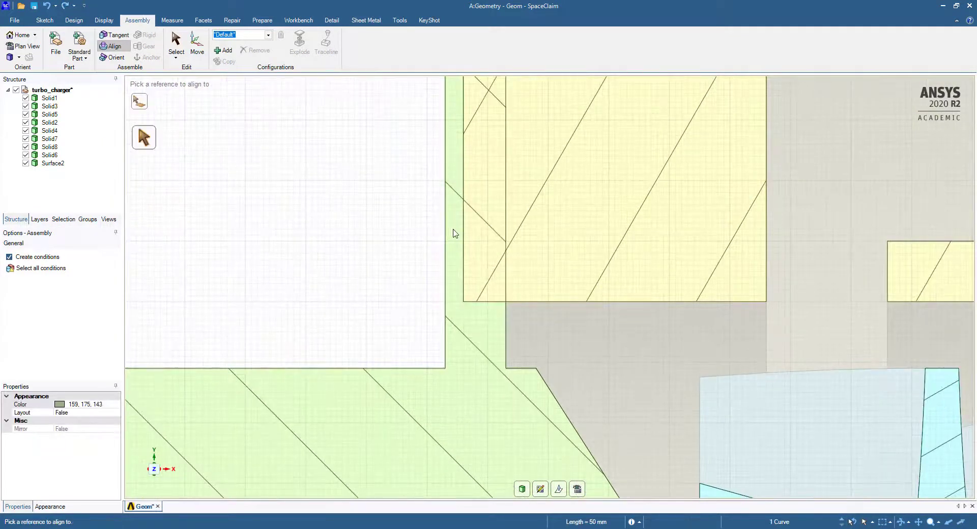
pyautogui.click(506, 206)
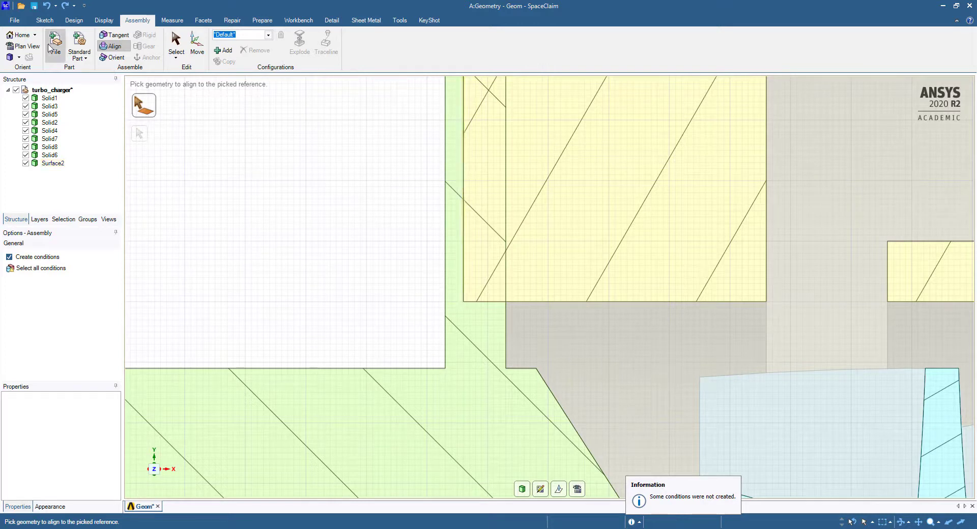
pyautogui.click(466, 155)
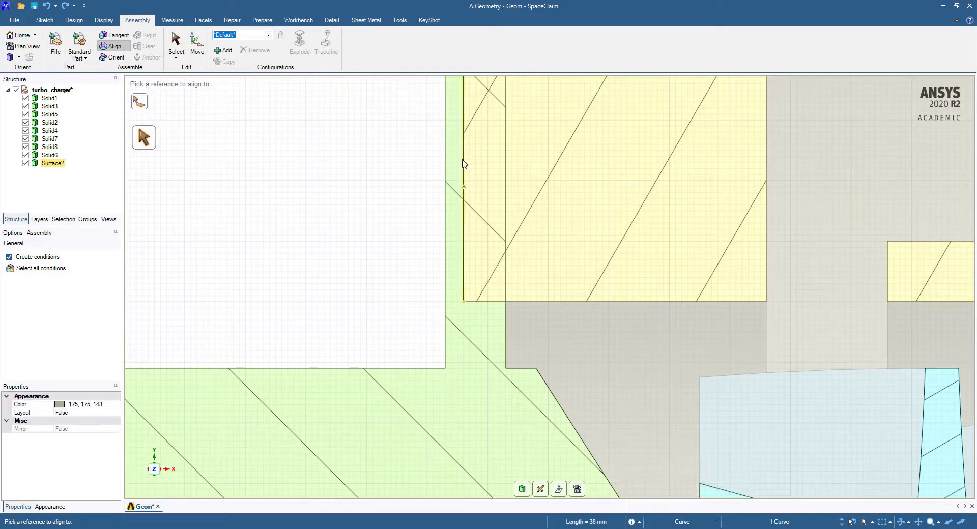
pyautogui.click(465, 168)
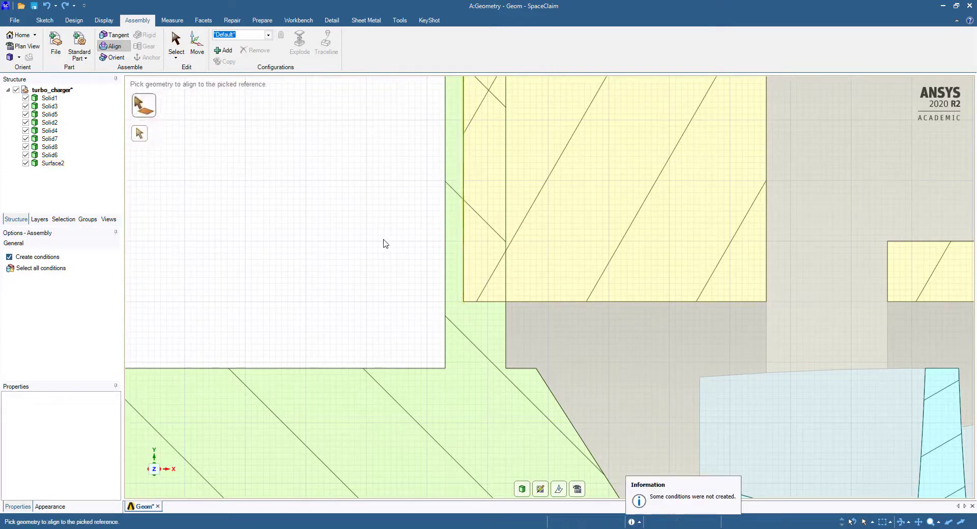
pyautogui.scroll(-3, 428, 205)
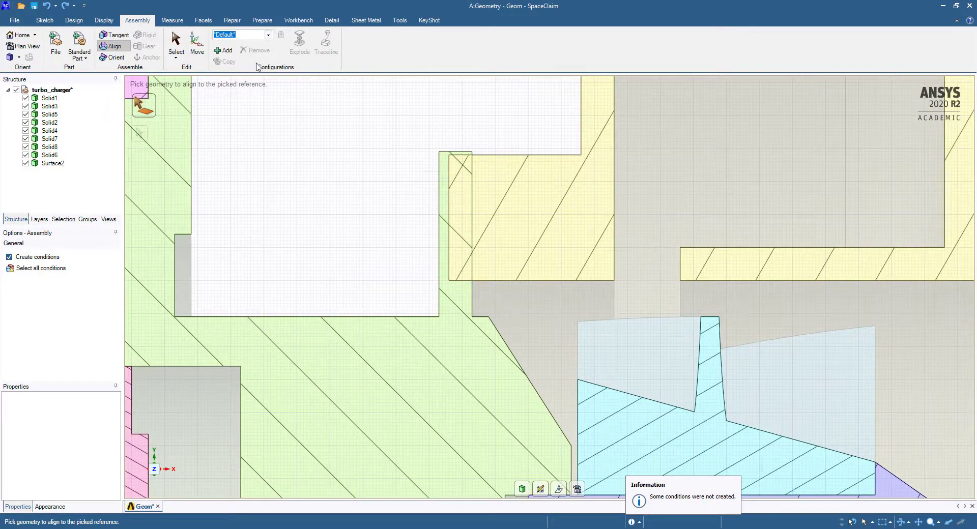
# Step: Restart Align, set the yellow housing edge flush with the green flange, then zoom out
pyautogui.press('Escape')
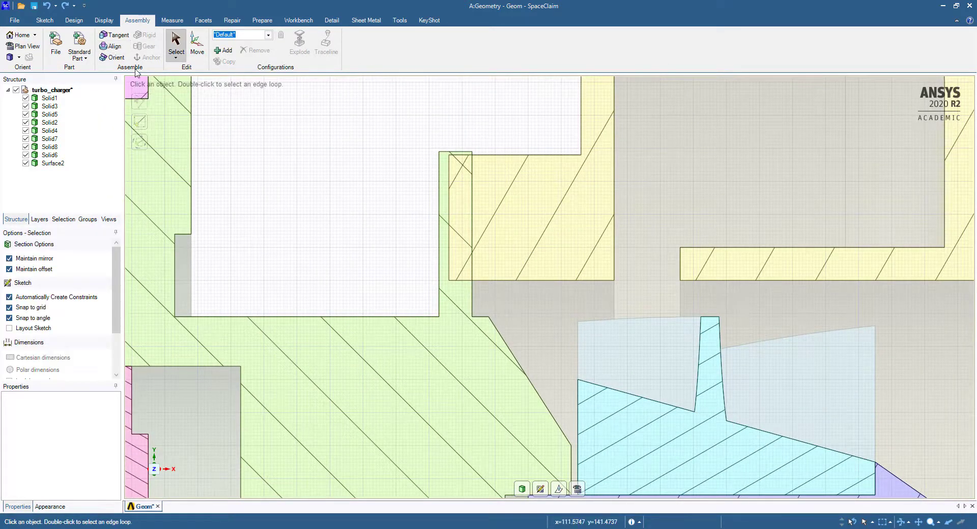
pyautogui.click(110, 46)
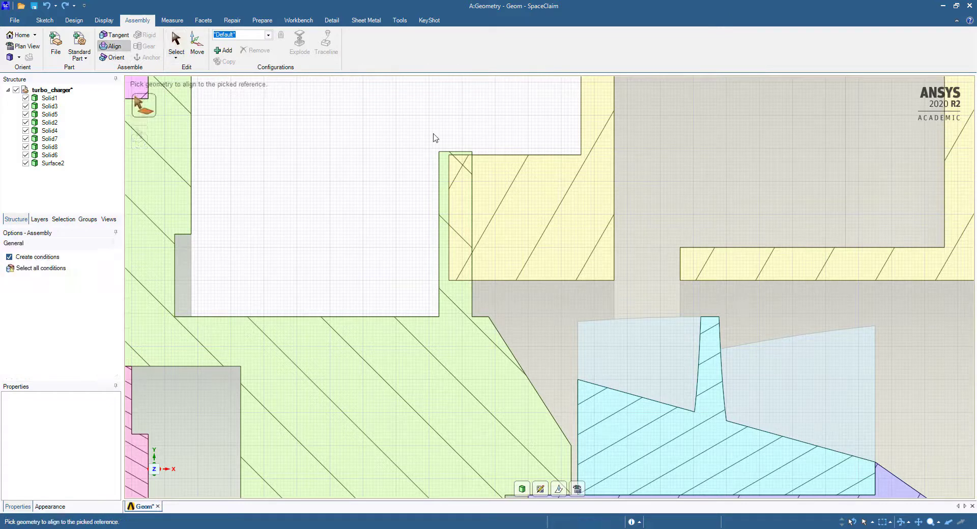
pyautogui.click(450, 167)
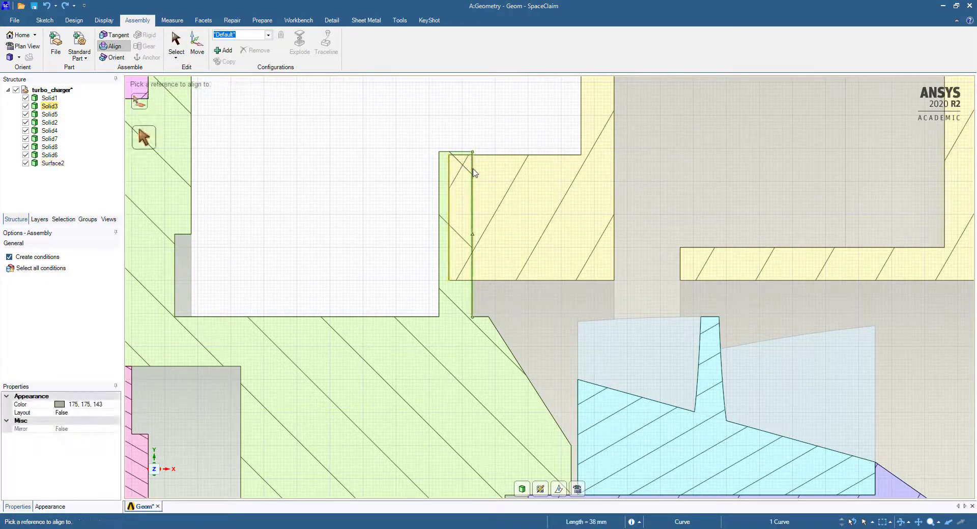
pyautogui.click(472, 173)
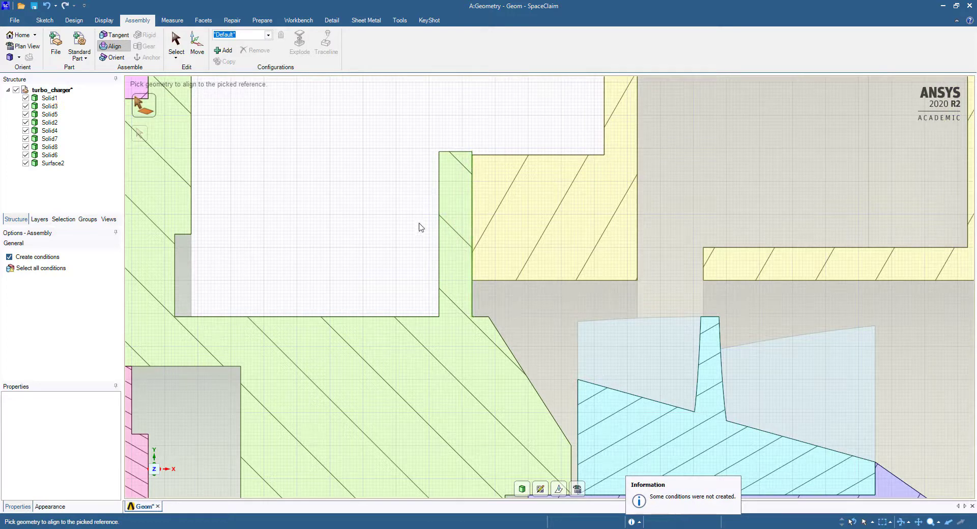
pyautogui.keyDown('ctrl'); pyautogui.moveTo(449, 283); pyautogui.dragTo(452, 193, button='middle'); pyautogui.keyUp('ctrl')
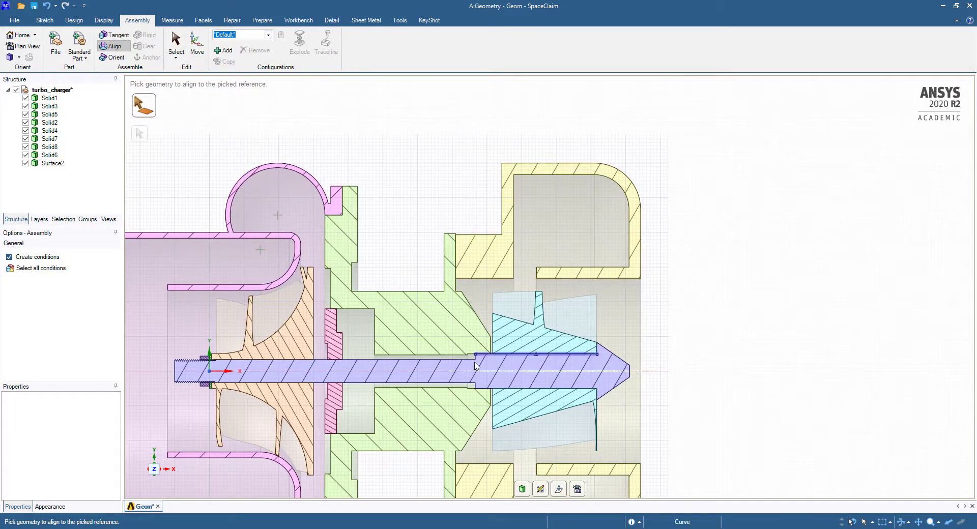
# Step: Exit section mode and show the whole uncut turbocharger in the shaded 3D Home view
pyautogui.keyDown('ctrl'); pyautogui.moveTo(464, 366); pyautogui.dragTo(463, 327, button='middle'); pyautogui.keyUp('ctrl')
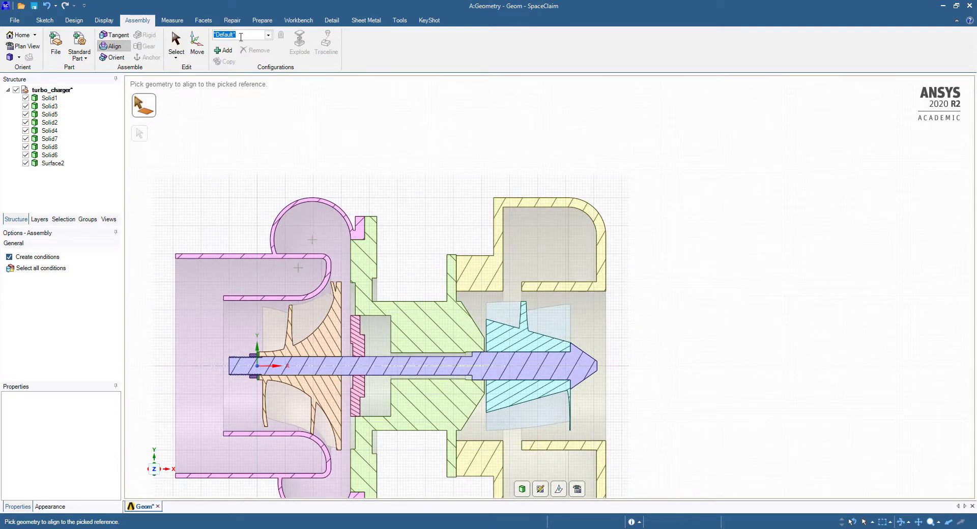
pyautogui.click(523, 490)
pyautogui.click(554, 417)
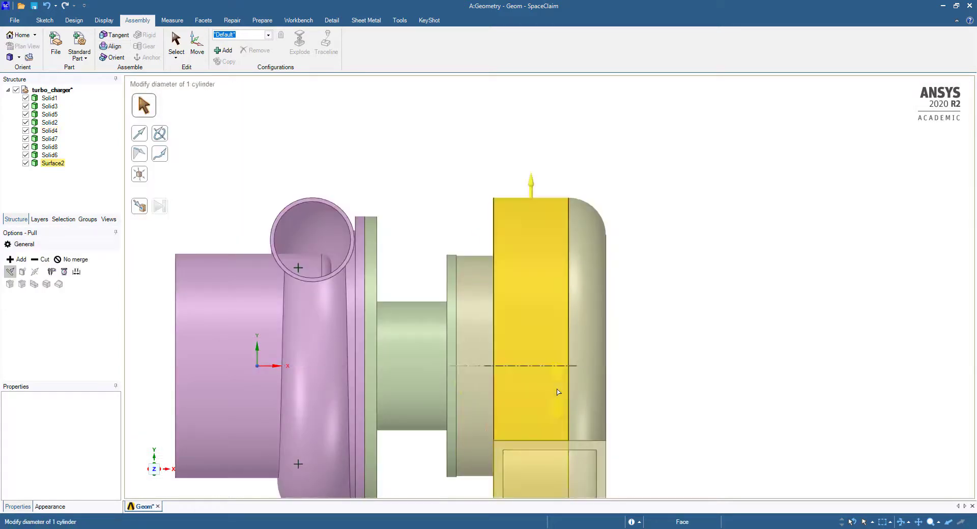
pyautogui.scroll(-5, 558, 361)
pyautogui.press('Escape')
pyautogui.moveTo(573, 316); pyautogui.dragTo(606, 436, button='middle')
pyautogui.press('s')
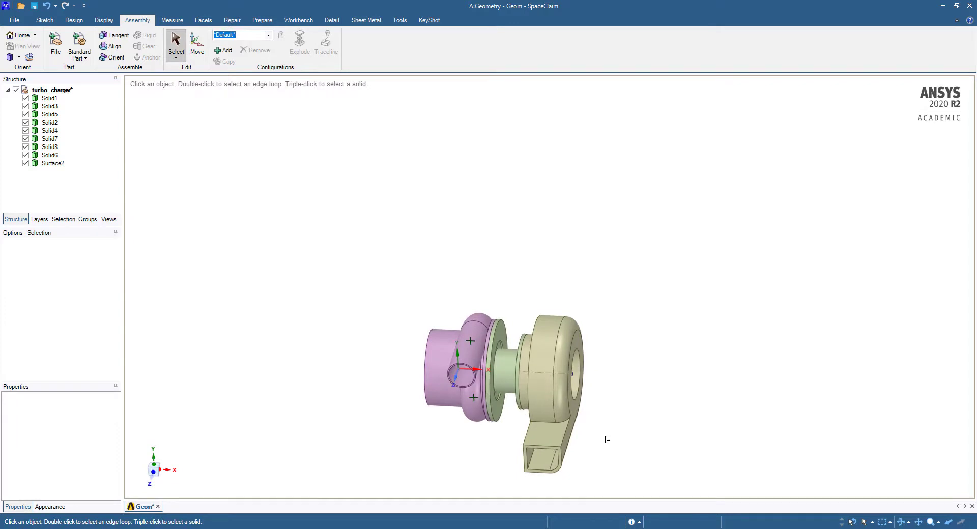
pyautogui.press('h')
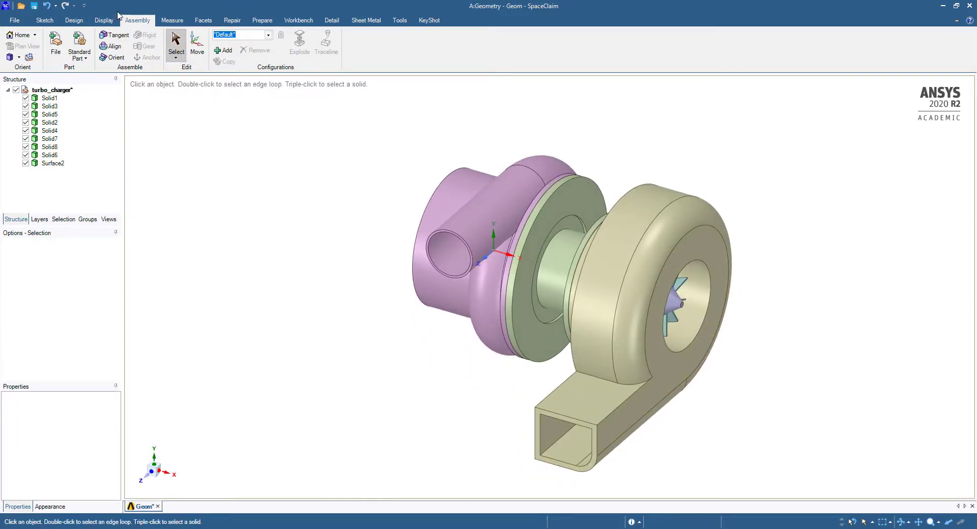
# Step: Rerun the Interference check, now showing 1 region, and orbit to face the turbine housing
pyautogui.click(233, 21)
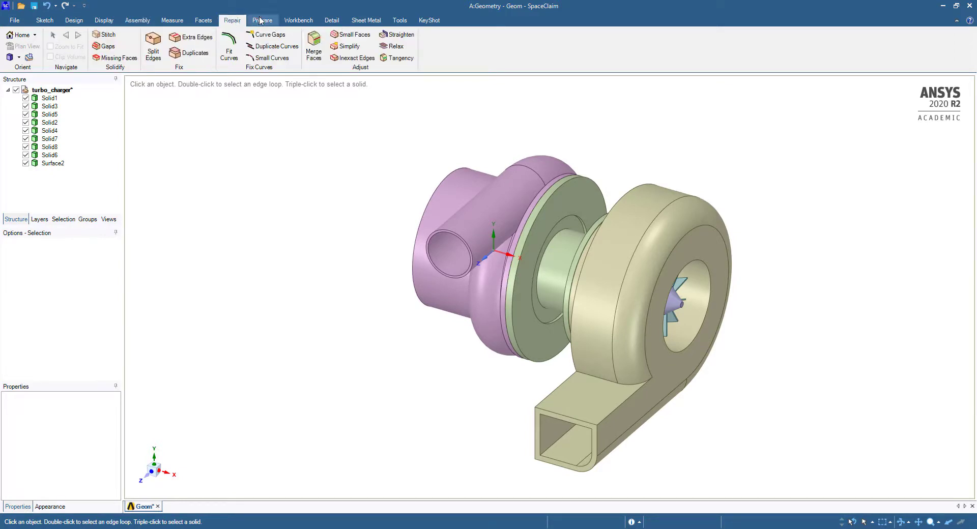
pyautogui.click(260, 21)
pyautogui.click(236, 46)
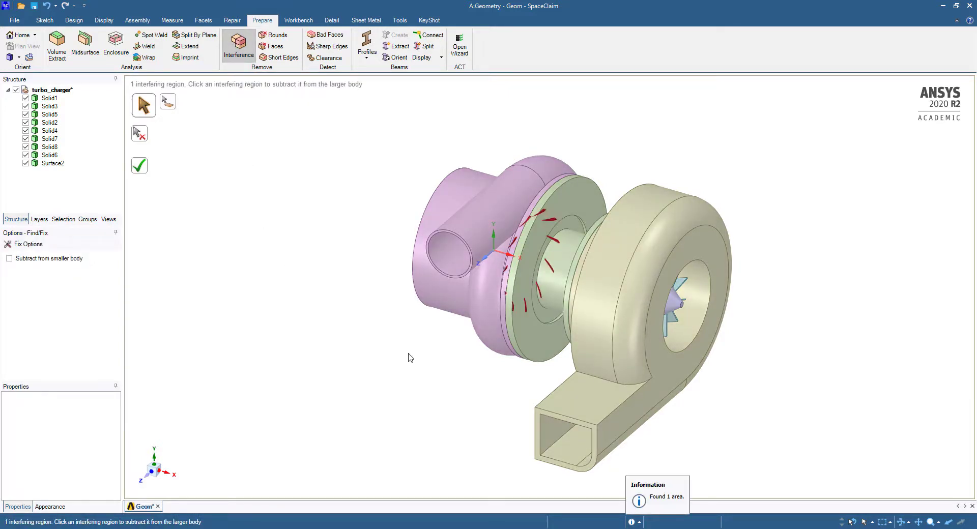
pyautogui.moveTo(410, 358); pyautogui.dragTo(443, 361, button='middle')
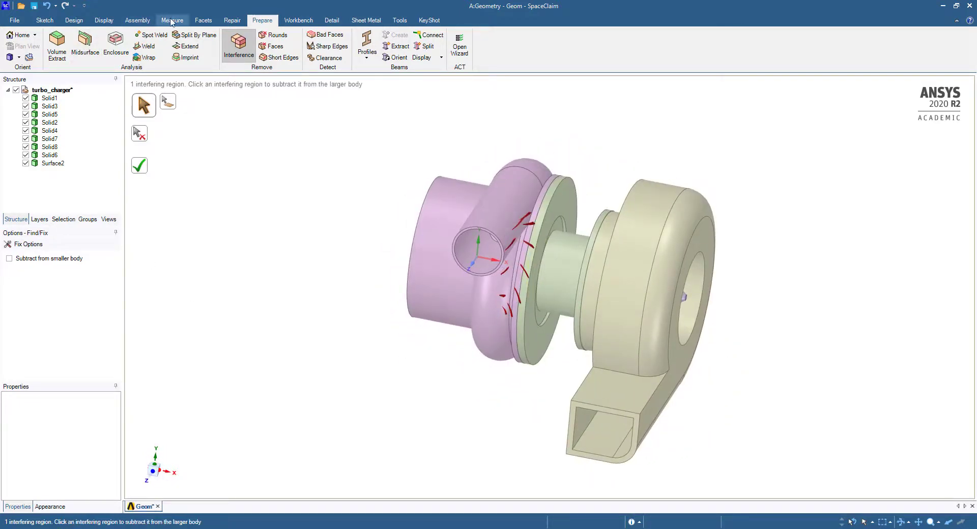
# Step: Leave the Interference check and section the turbocharger along its axis plane
pyautogui.click(73, 21)
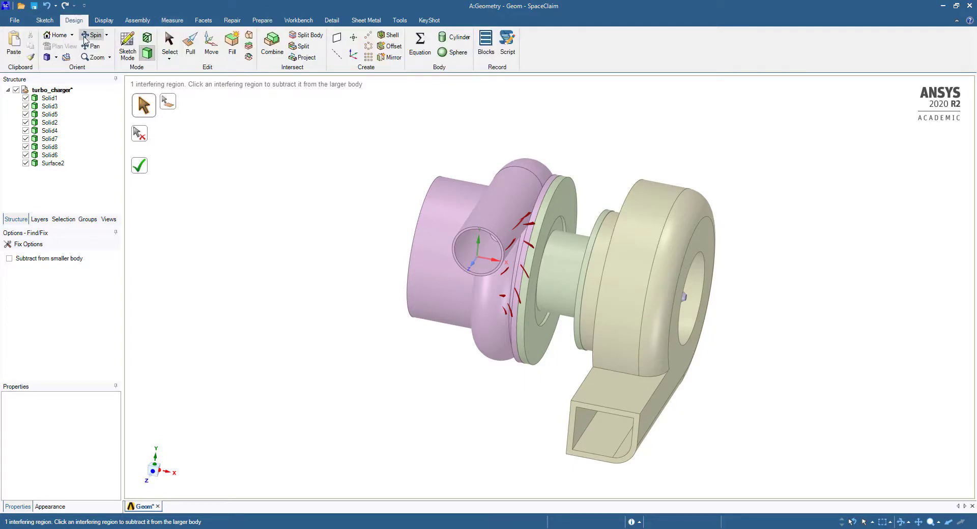
pyautogui.click(124, 43)
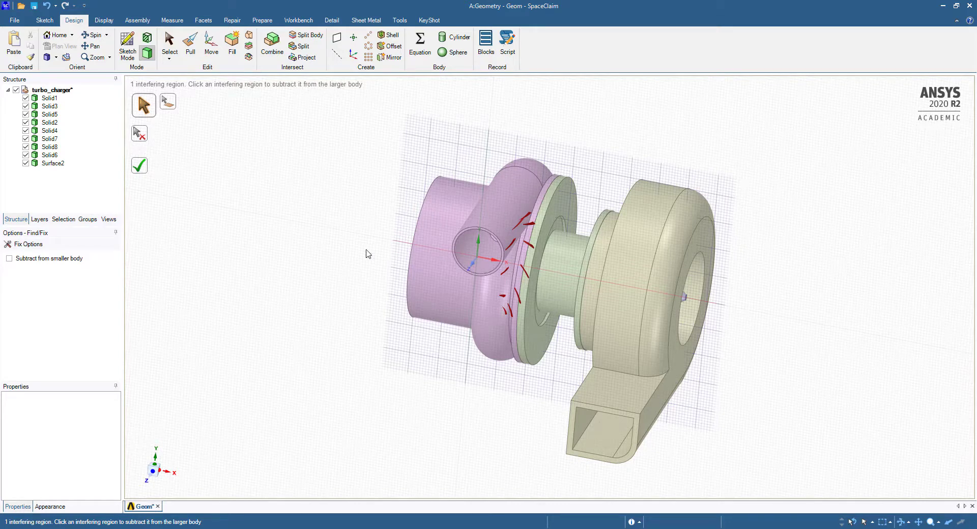
pyautogui.click(139, 165)
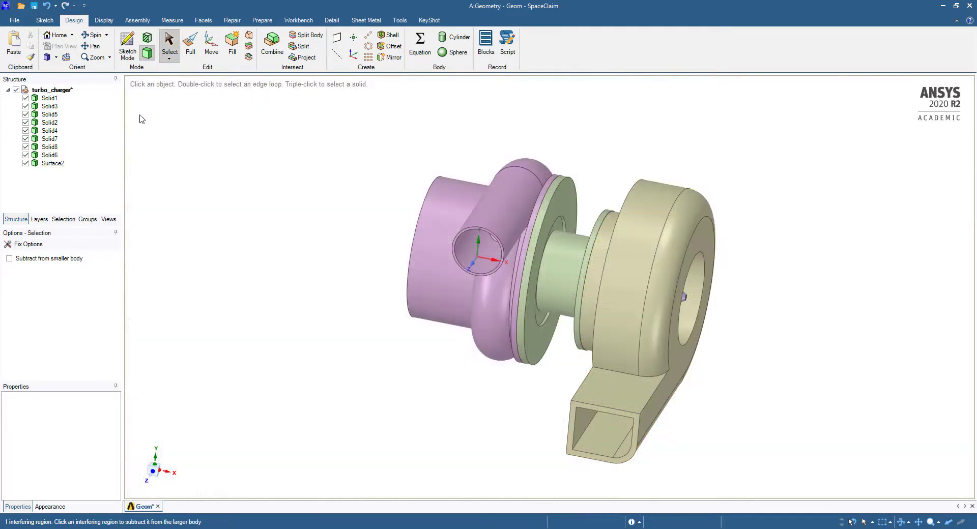
pyautogui.click(148, 38)
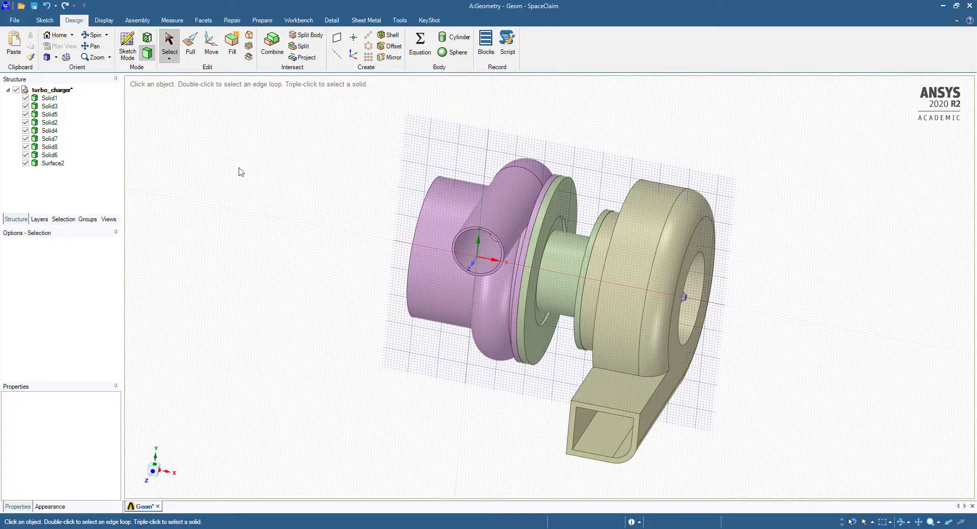
pyautogui.click(473, 267)
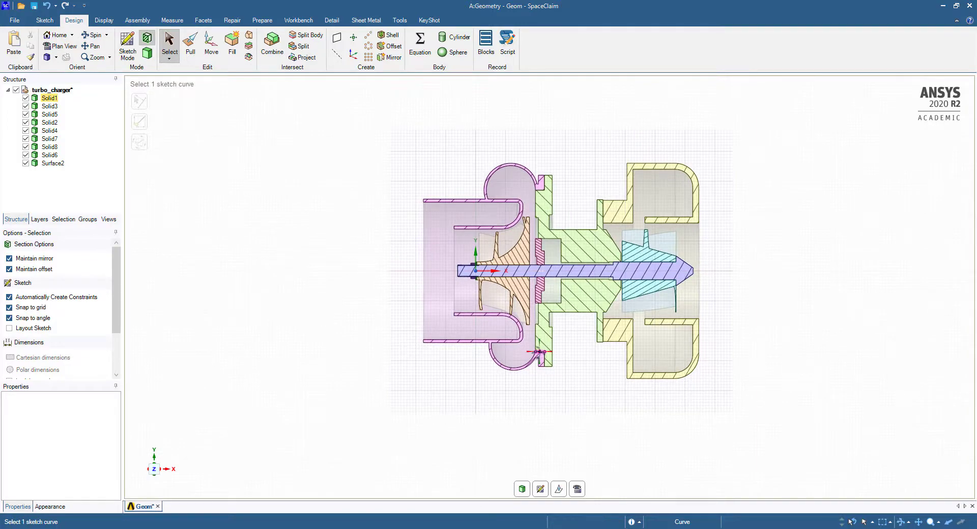
# Step: Zoom and pan the section view in close on the impeller and shaft
pyautogui.keyDown('ctrl'); pyautogui.moveTo(536, 351); pyautogui.dragTo(554, 169, button='middle'); pyautogui.keyUp('ctrl')
pyautogui.scroll(1, 625, 162)
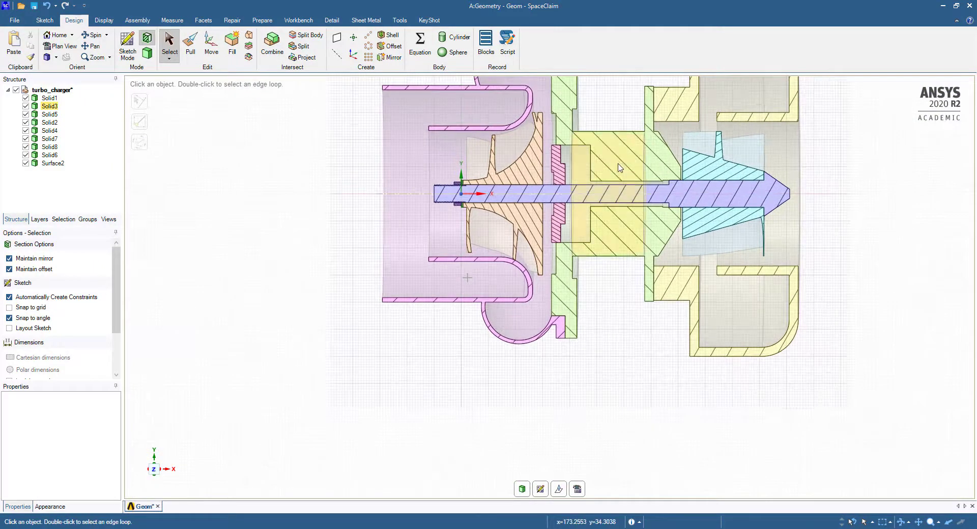
pyautogui.keyDown('shift'); pyautogui.moveTo(624, 166); pyautogui.dragTo(588, 252, button='middle'); pyautogui.keyUp('shift')
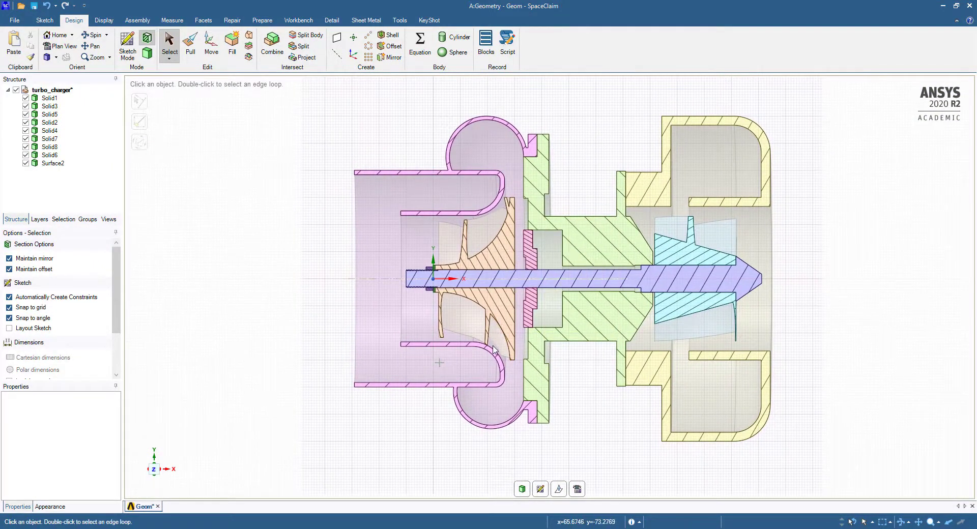
pyautogui.moveTo(493, 350)
pyautogui.keyDown('ctrl'); pyautogui.mouseDown(button='middle')
pyautogui.moveTo(472, 434)
pyautogui.moveTo(485, 359)
pyautogui.mouseUp(button='middle'); pyautogui.keyUp('ctrl')
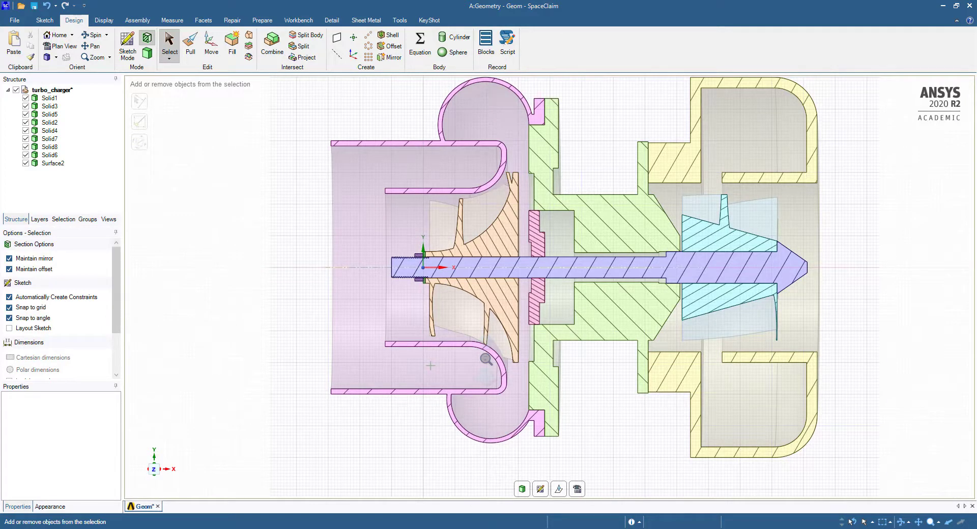
pyautogui.keyDown('ctrl'); pyautogui.moveTo(486, 359); pyautogui.dragTo(493, 384, button='middle'); pyautogui.keyUp('ctrl')
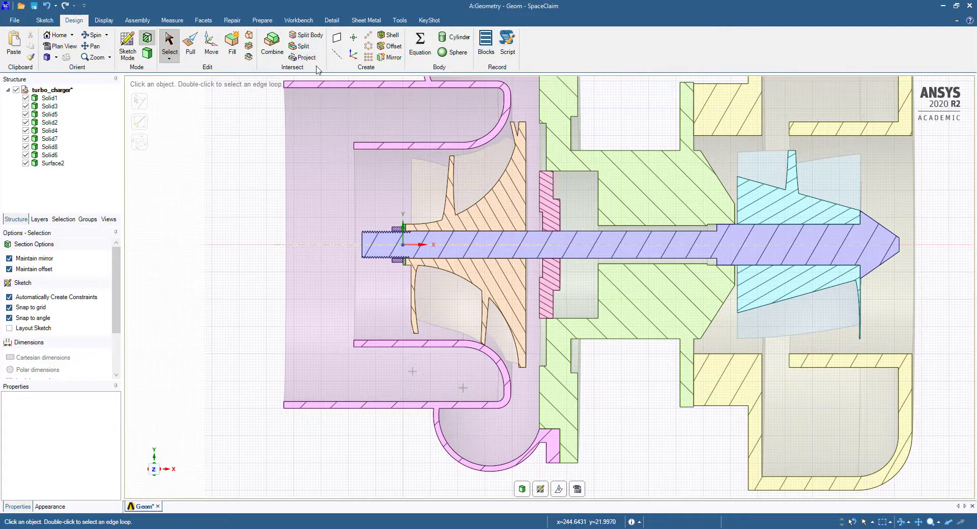
# Step: Align the cyan turbine wheel edge and the purple shaft edge flush with their reference edges
pyautogui.click(135, 20)
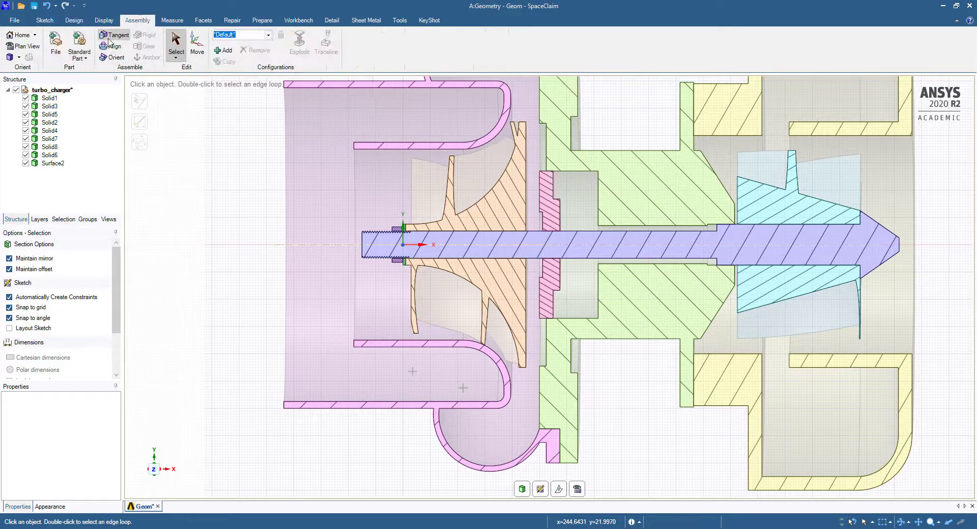
pyautogui.click(113, 46)
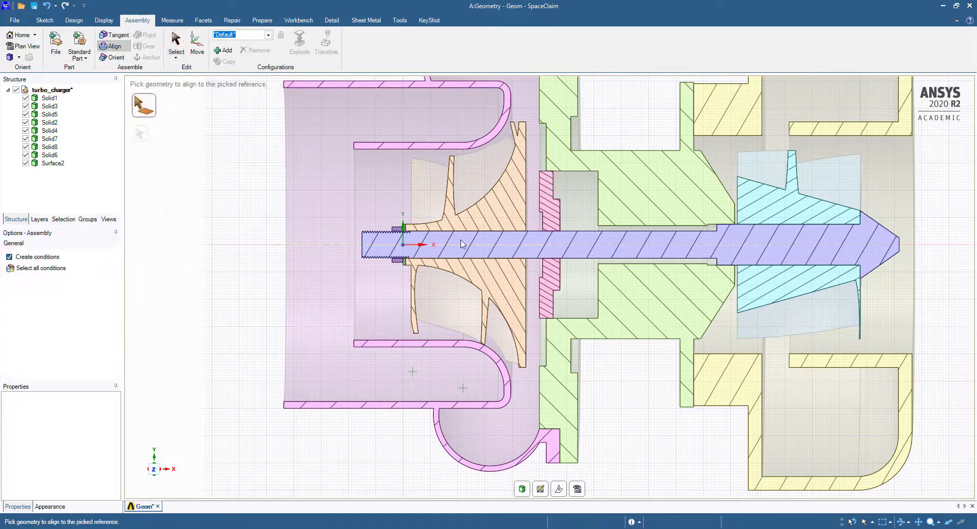
pyautogui.click(738, 214)
pyautogui.click(735, 216)
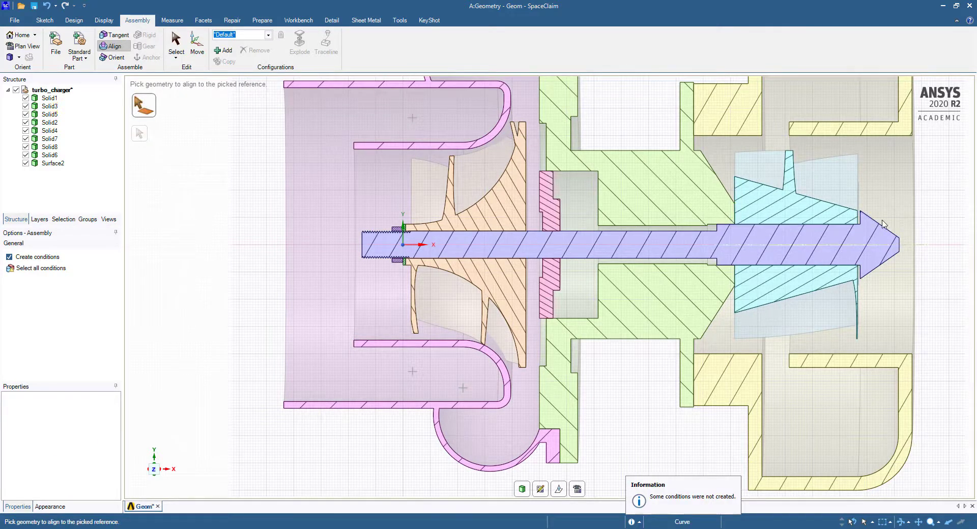
pyautogui.click(860, 217)
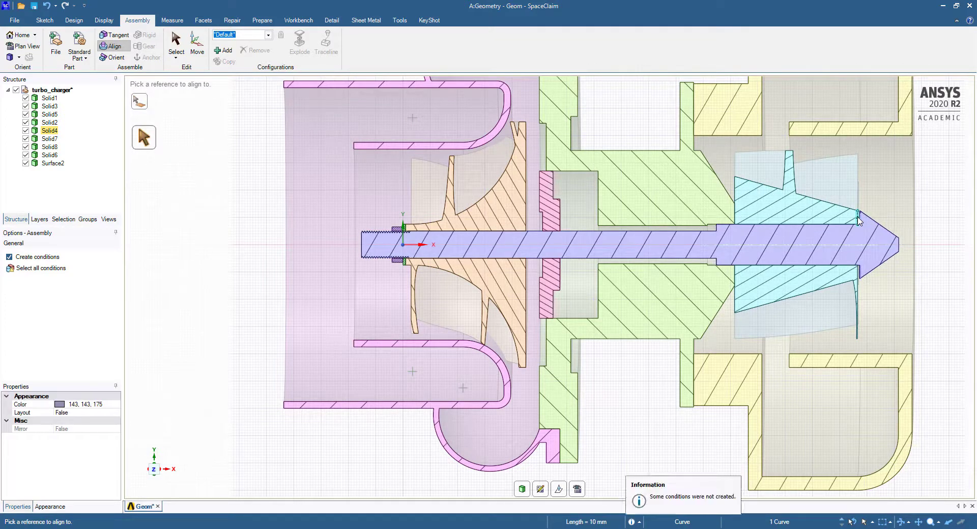
pyautogui.click(858, 219)
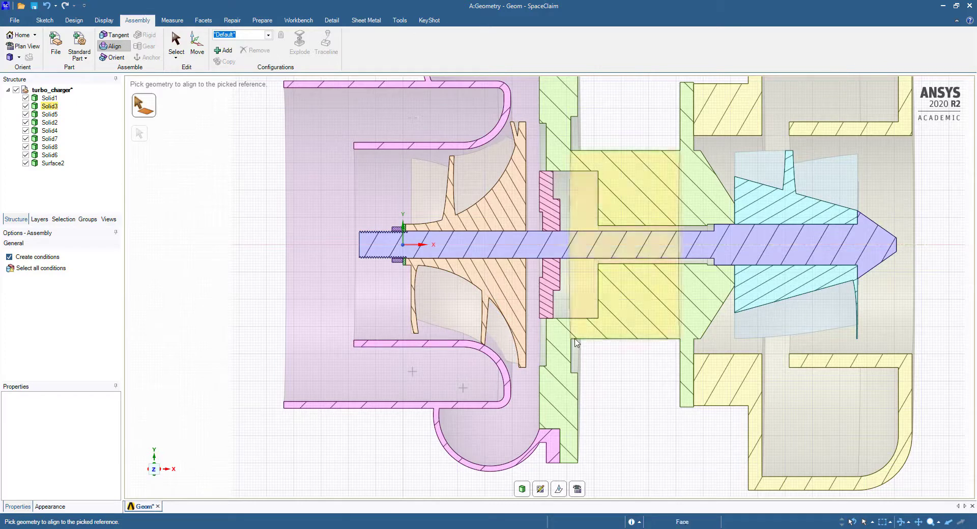
pyautogui.moveTo(625, 388); pyautogui.dragTo(542, 469, button='middle')
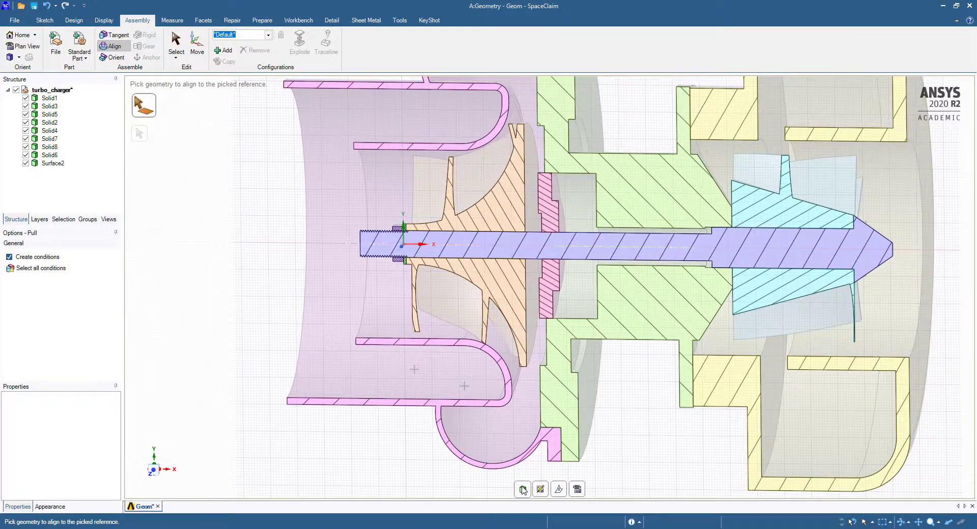
# Step: Return to the full 3-D model and run an interference check on all bodies
pyautogui.click(522, 490)
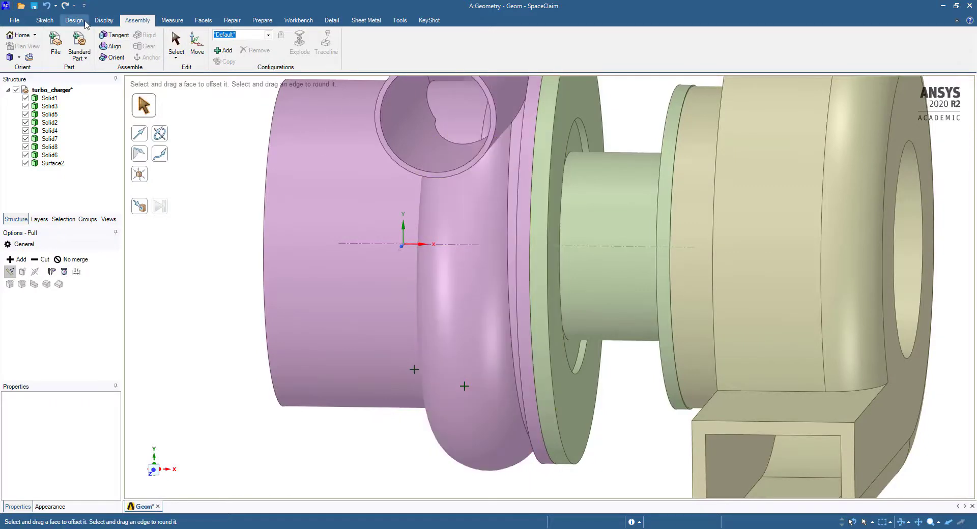
pyautogui.scroll(-3, 121, 32)
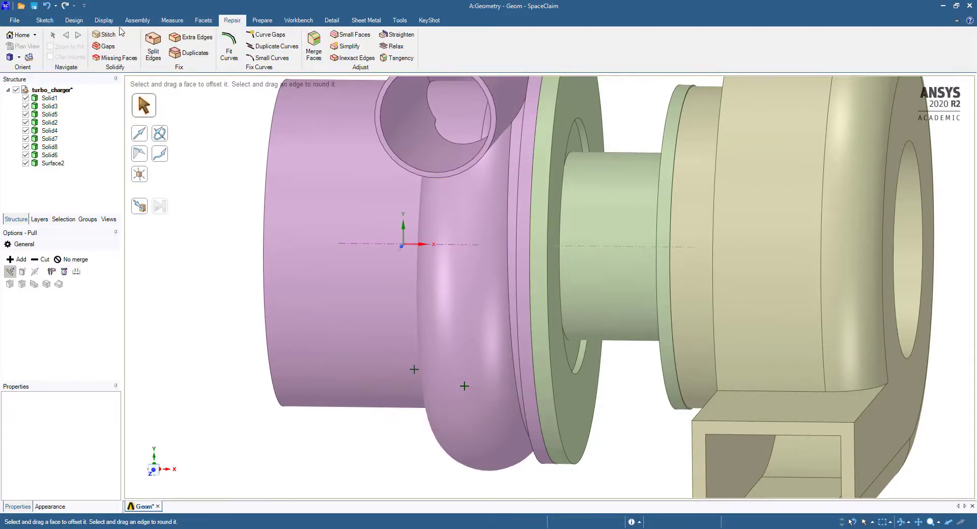
pyautogui.click(262, 20)
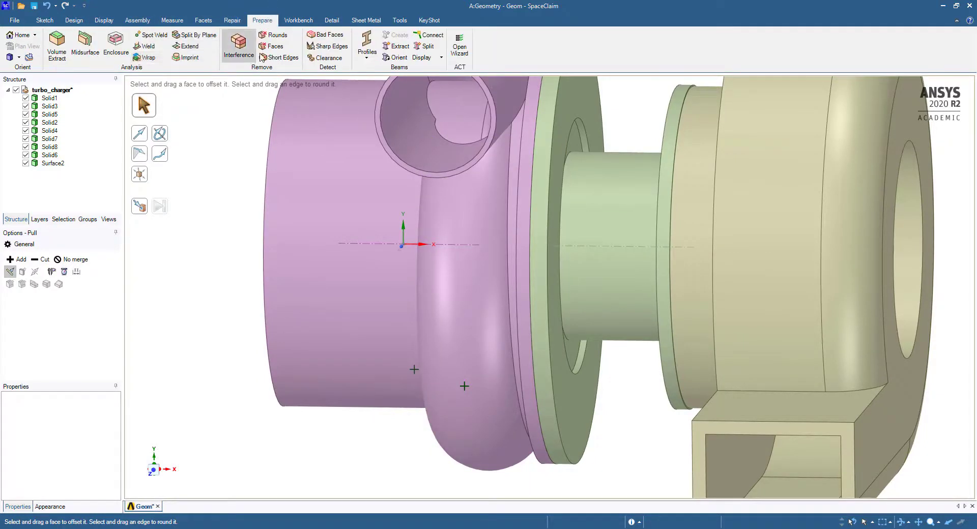
pyautogui.click(238, 48)
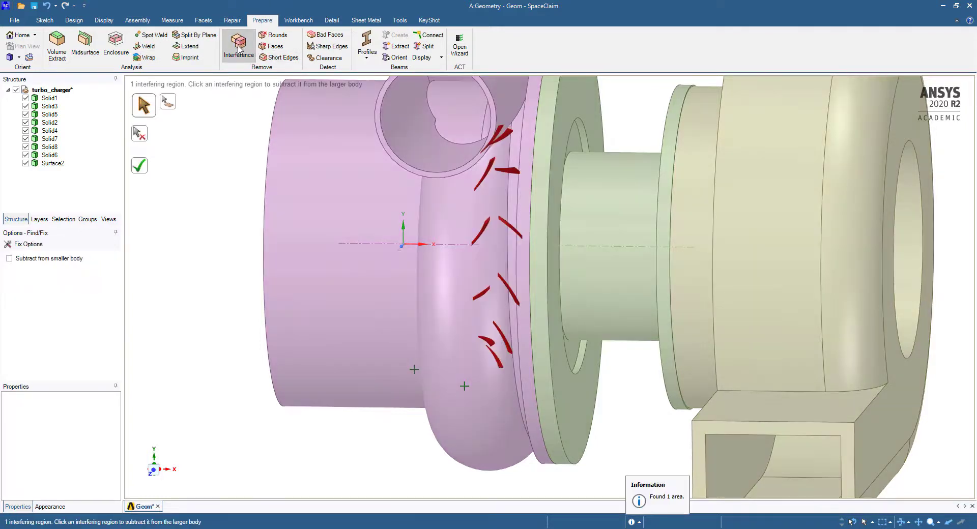
# Step: Fix the detected overlap, then review the turbocharger from the inlet and home views
pyautogui.moveTo(633, 357); pyautogui.dragTo(626, 338, button='middle')
pyautogui.click(142, 168)
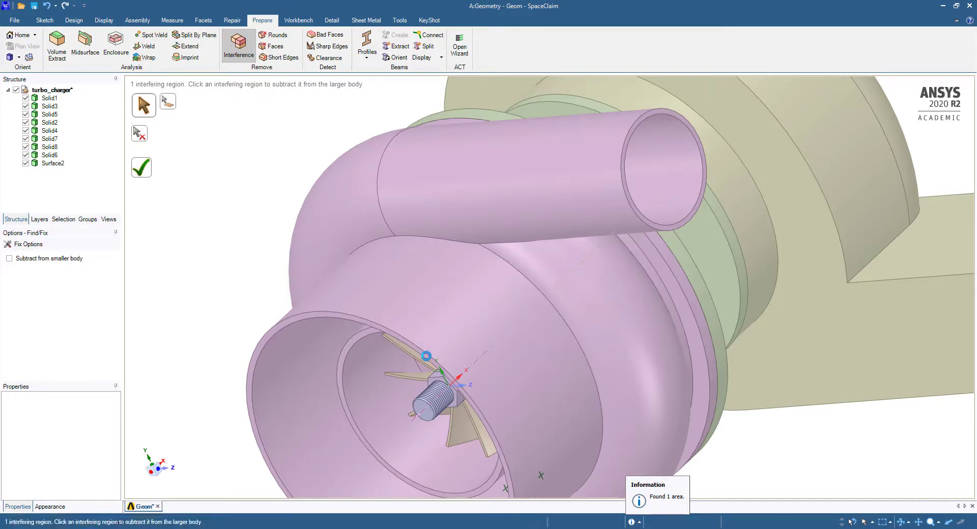
pyautogui.press('v')
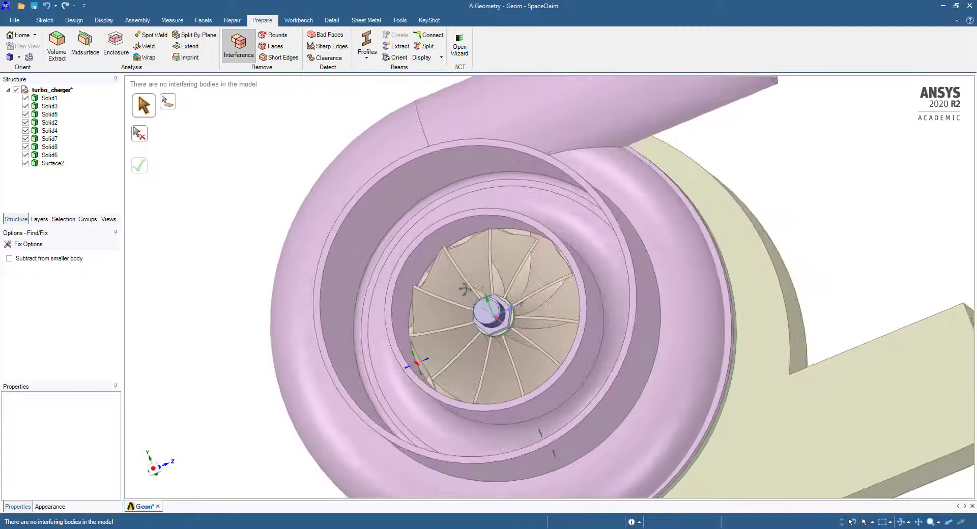
pyautogui.moveTo(465, 289); pyautogui.dragTo(333, 390, button='middle')
pyautogui.press('h')
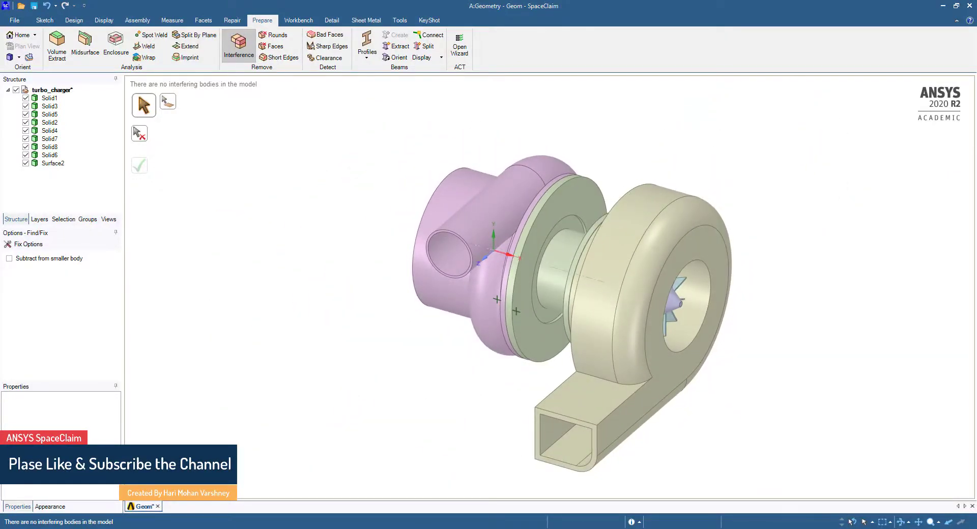